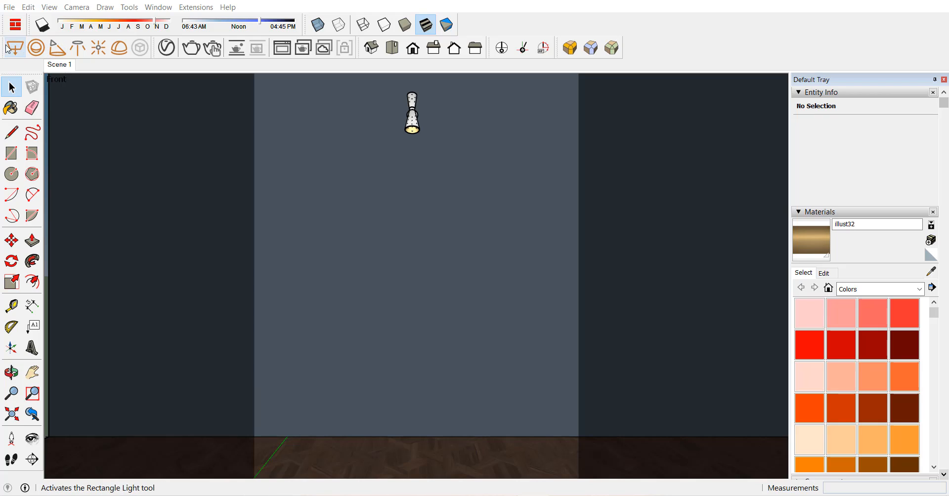
# - Float the V-Ray Lights tools over the viewport and start an IES light with the 16.ies profile
pyautogui.moveTo(3, 47); pyautogui.dragTo(719, 113)
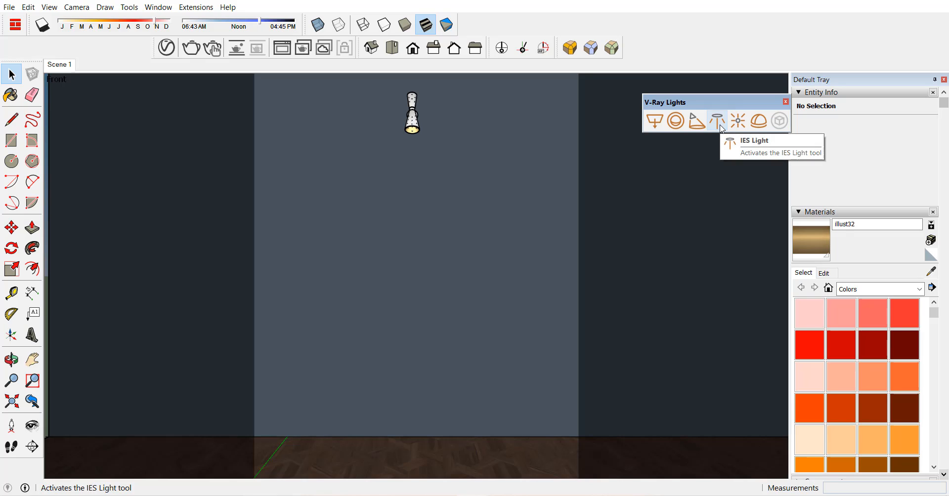
pyautogui.click(716, 122)
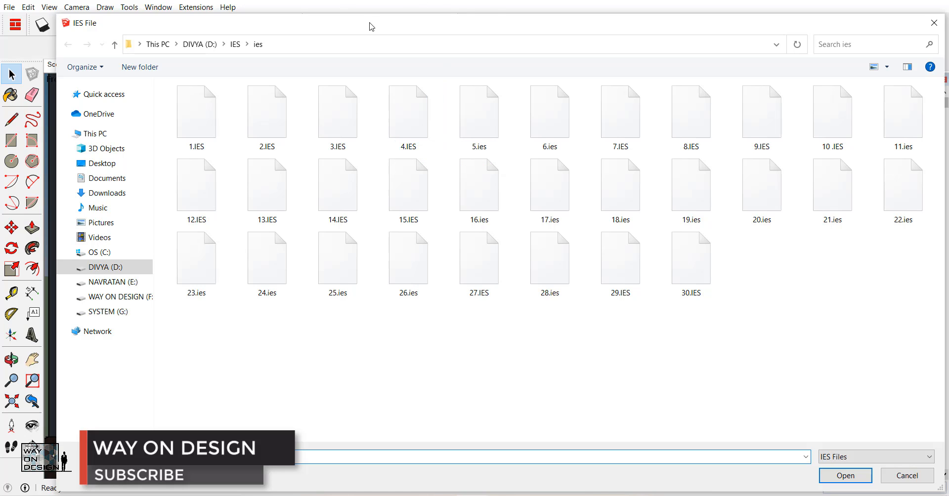
pyautogui.moveTo(369, 23); pyautogui.dragTo(345, 14)
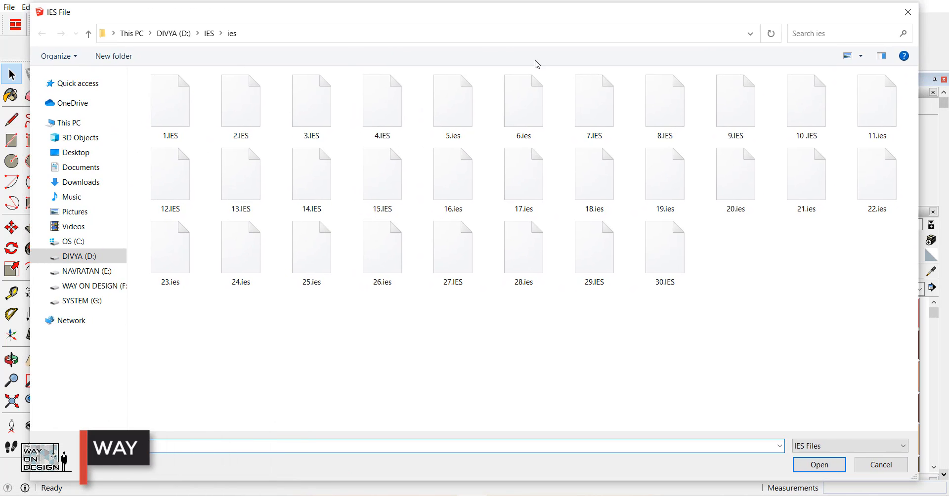
pyautogui.click(461, 207)
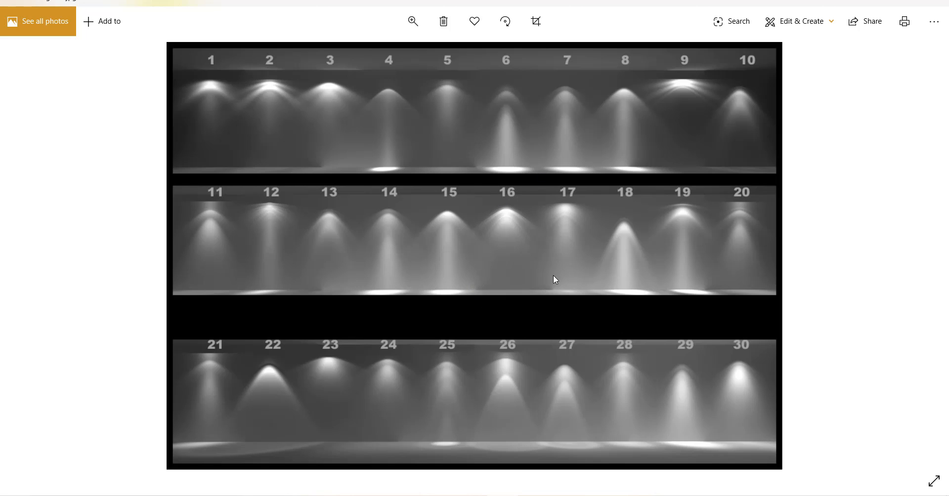
pyautogui.click(880, 3)
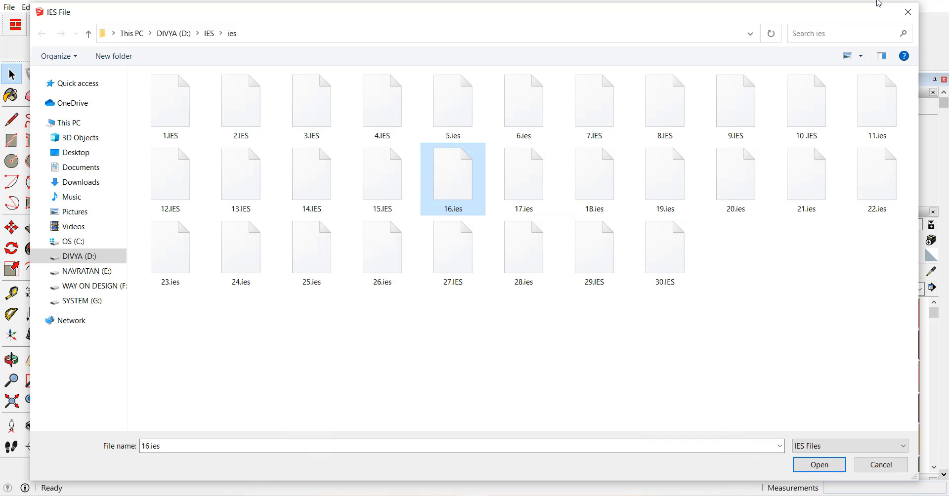
pyautogui.doubleClick(449, 193)
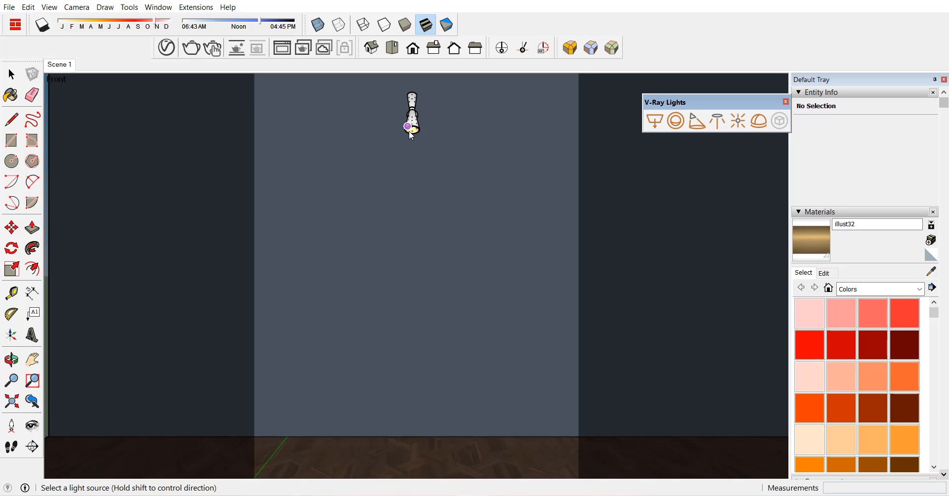
# - Place the IES light at the lower opening of the wall lamp, pointing down
pyautogui.scroll(3, 412, 129)
pyautogui.moveTo(416, 144); pyautogui.dragTo(326, 115, button='middle')
pyautogui.scroll(3, 395, 149)
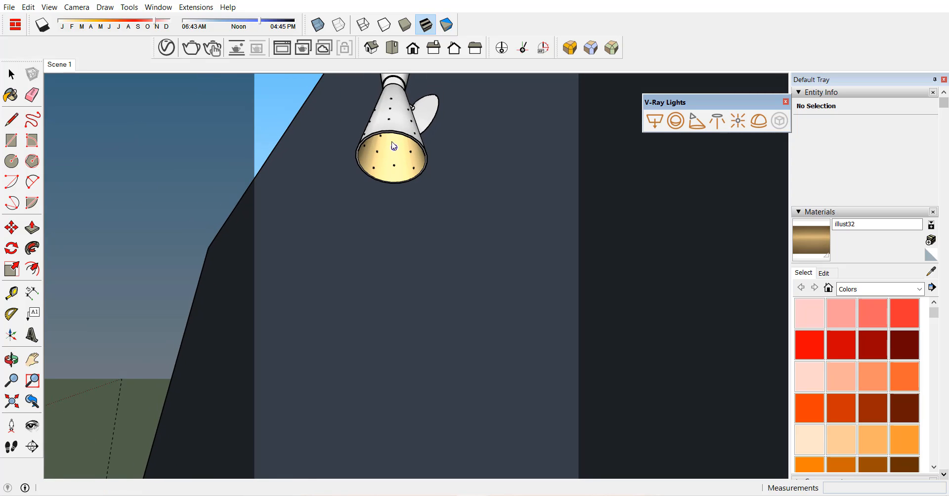
pyautogui.moveTo(393, 146); pyautogui.dragTo(422, 227, button='middle')
pyautogui.click(437, 226)
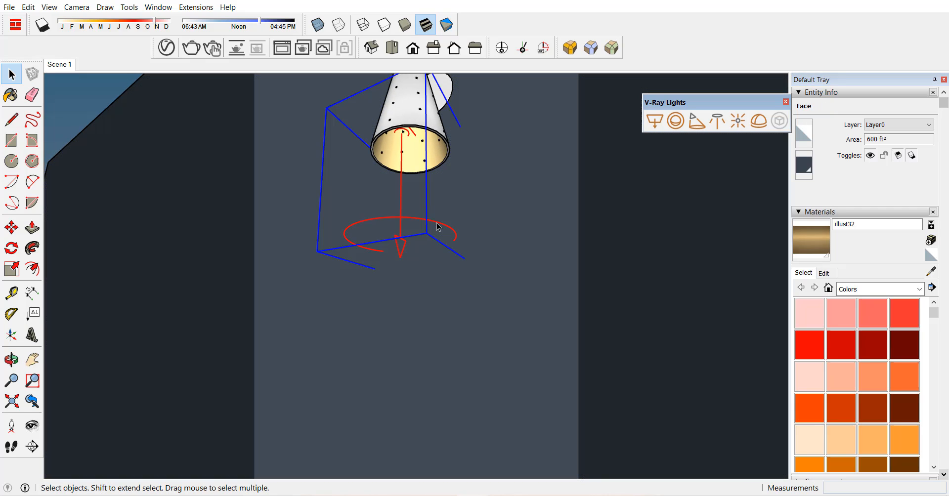
# - Move the IES light to align it with the lamp's lower opening, entering .3 as the final move distance
pyautogui.press('m')
pyautogui.click(470, 213)
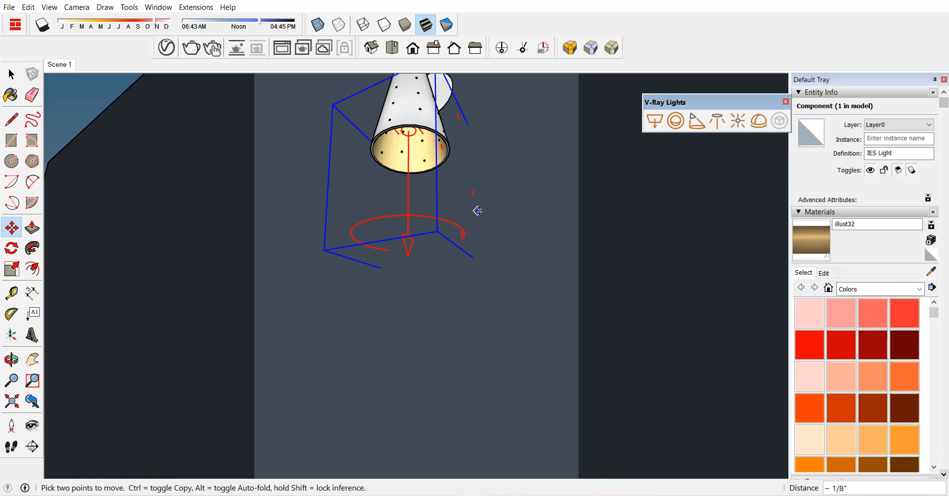
pyautogui.moveTo(478, 210); pyautogui.dragTo(326, 269, button='middle')
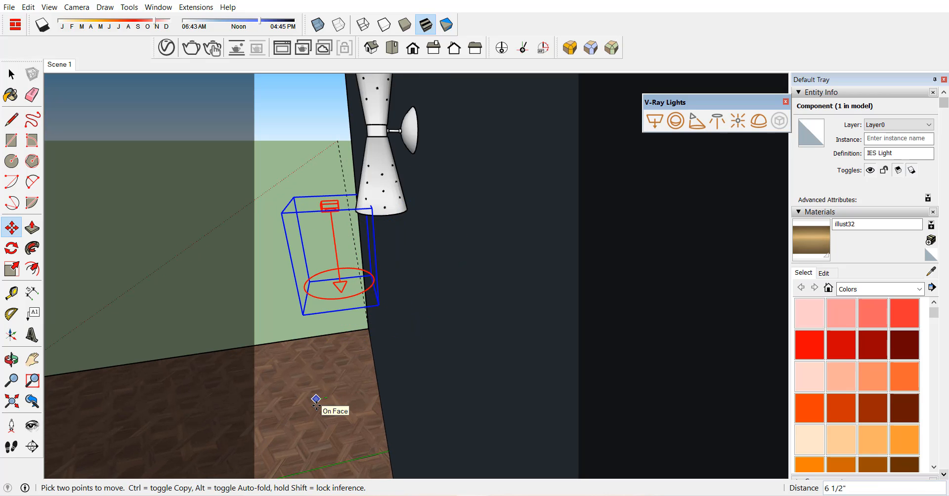
pyautogui.press('Escape')
pyautogui.click(322, 406)
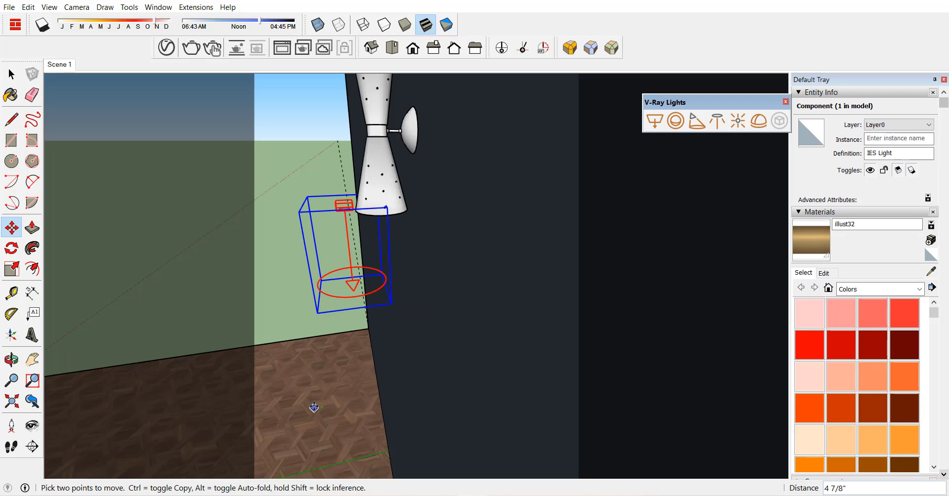
pyautogui.write('.3')
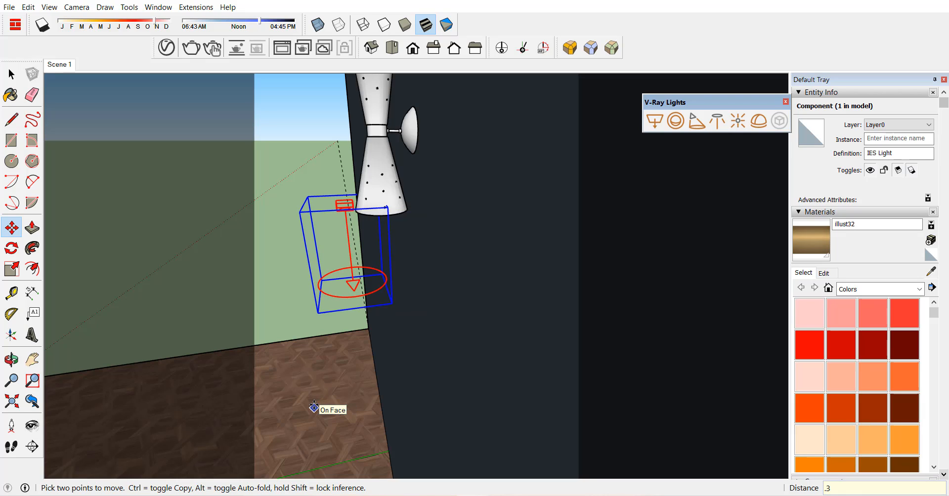
pyautogui.press('Return')
pyautogui.moveTo(314, 406); pyautogui.dragTo(602, 304, button='middle')
pyautogui.scroll(-1, 436, 282)
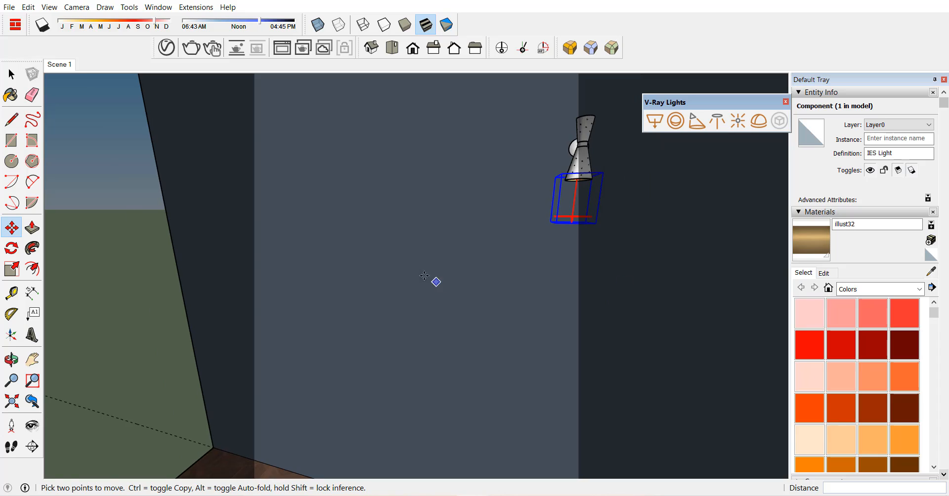
# - Restore the Scene 1 view, shift the IES light sideways about 5/8" to centre it under the lamp, and deselect it
pyautogui.click(61, 65)
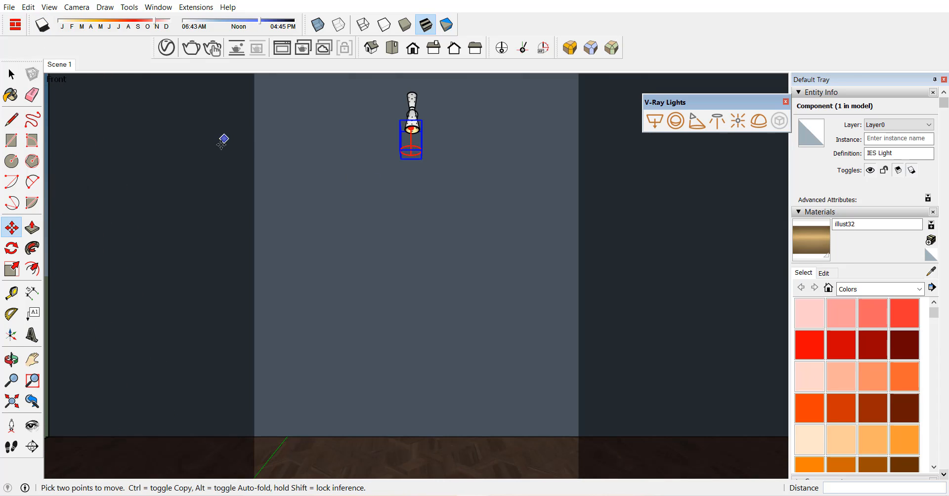
pyautogui.click(396, 164)
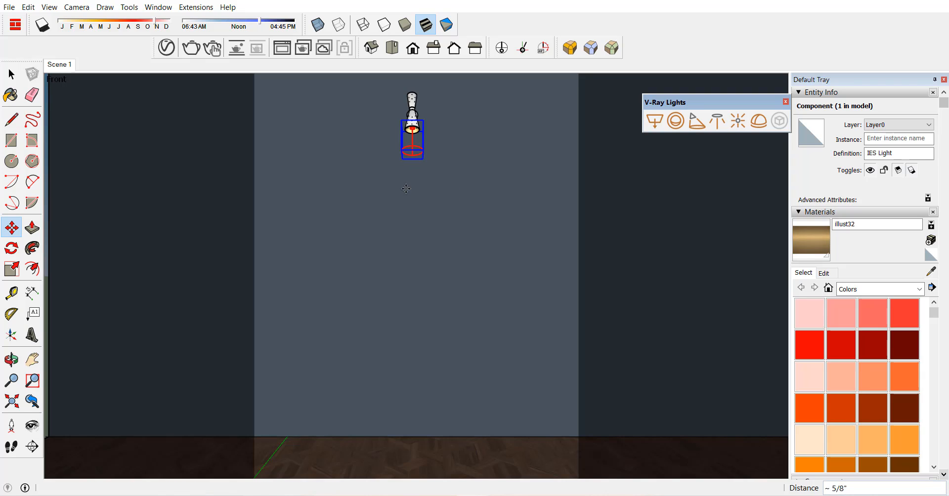
pyautogui.click(11, 74)
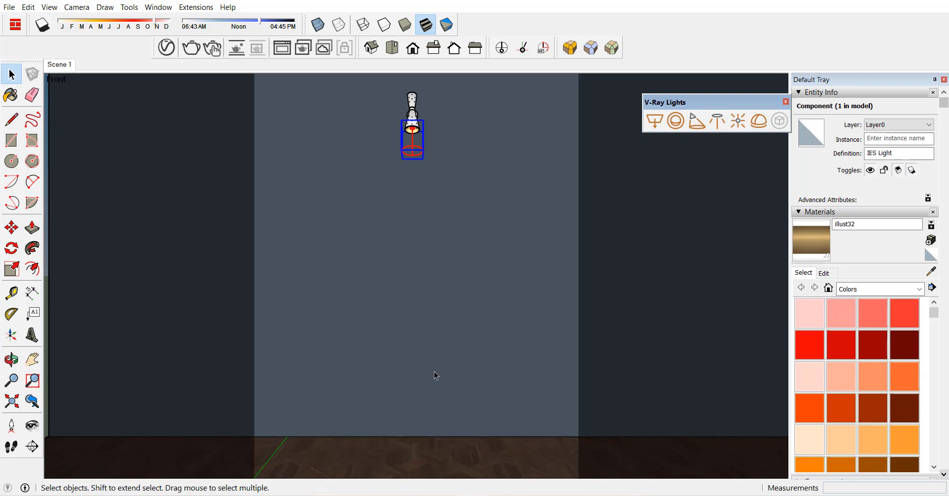
pyautogui.click(443, 461)
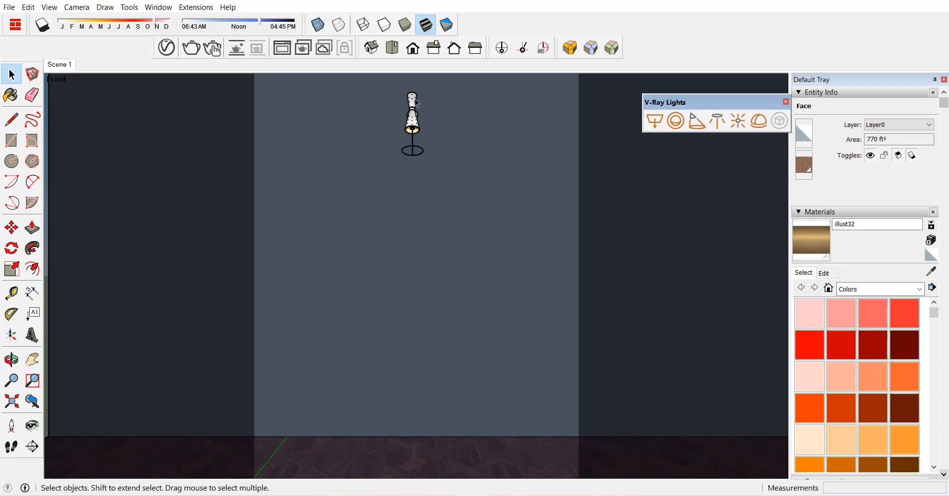
# - Examine the IES light's position inside the lamp's lower shade up close and return to the Scene 1 view
pyautogui.scroll(3, 440, 117)
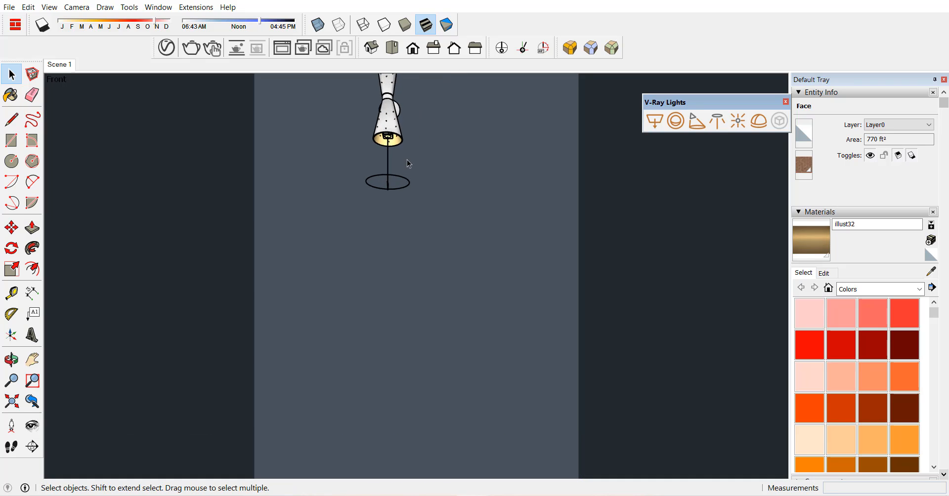
pyautogui.scroll(5, 403, 127)
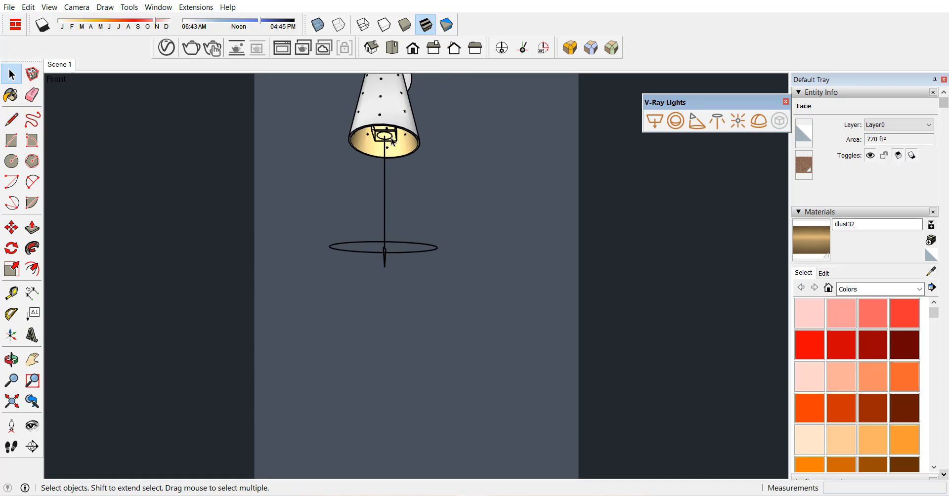
pyautogui.scroll(3, 373, 128)
pyautogui.click(384, 127)
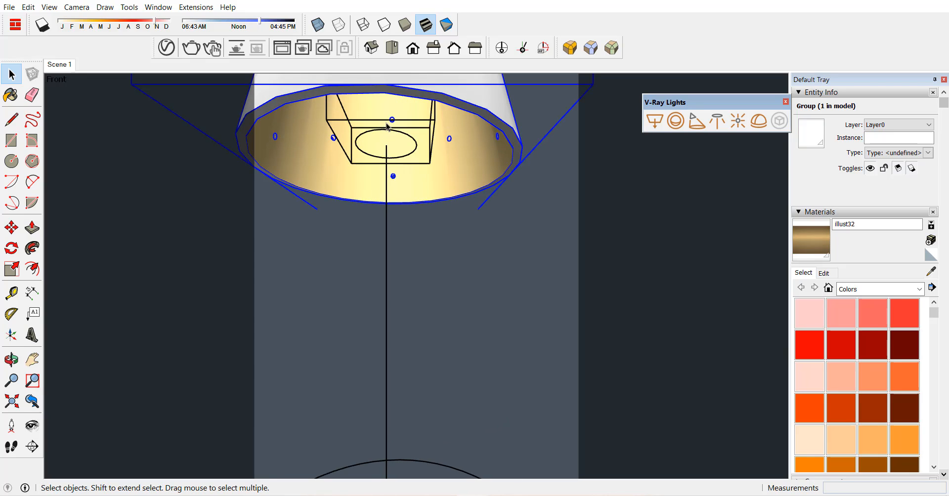
pyautogui.doubleClick(389, 123)
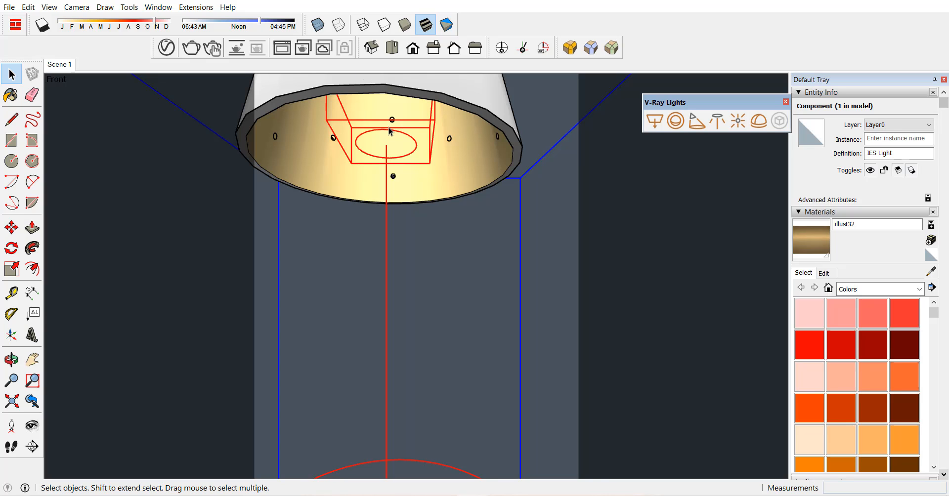
pyautogui.moveTo(425, 202); pyautogui.dragTo(364, 307, button='middle')
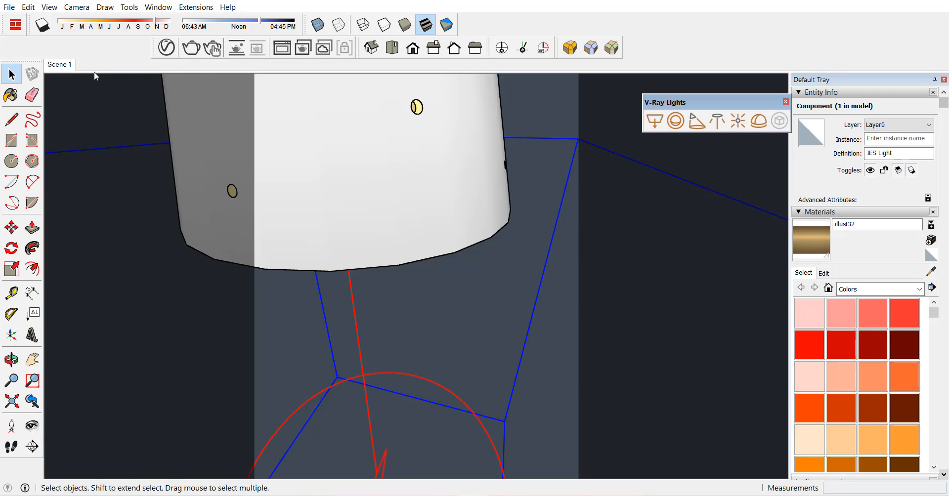
pyautogui.click(59, 66)
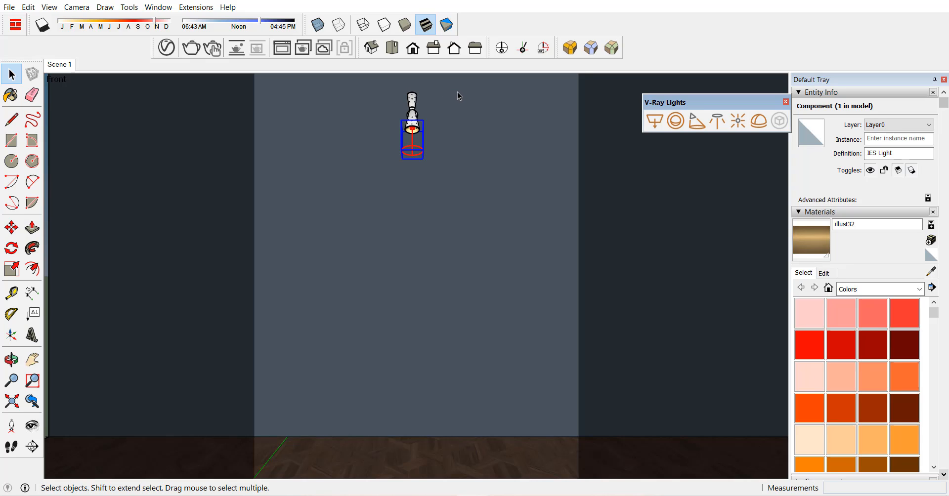
# - Test the lighting with a standard V-Ray render and an interactive render, stopping each one
pyautogui.click(193, 47)
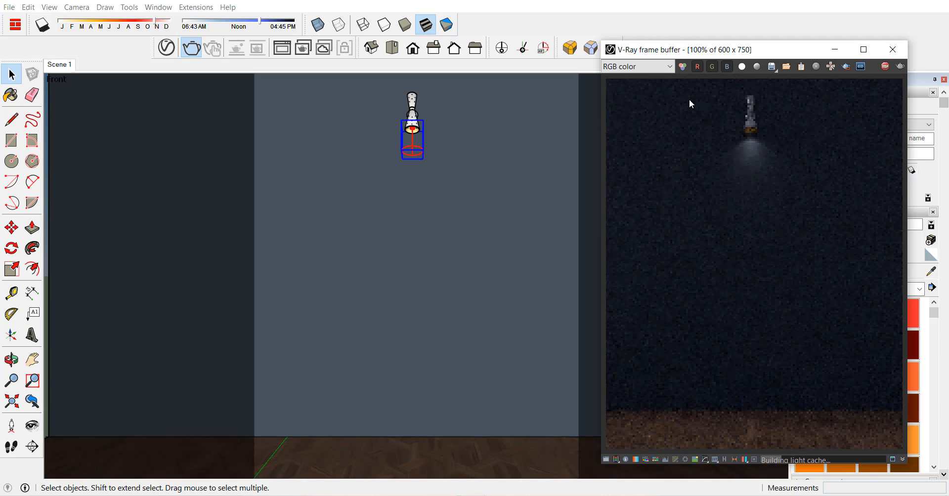
pyautogui.click(885, 68)
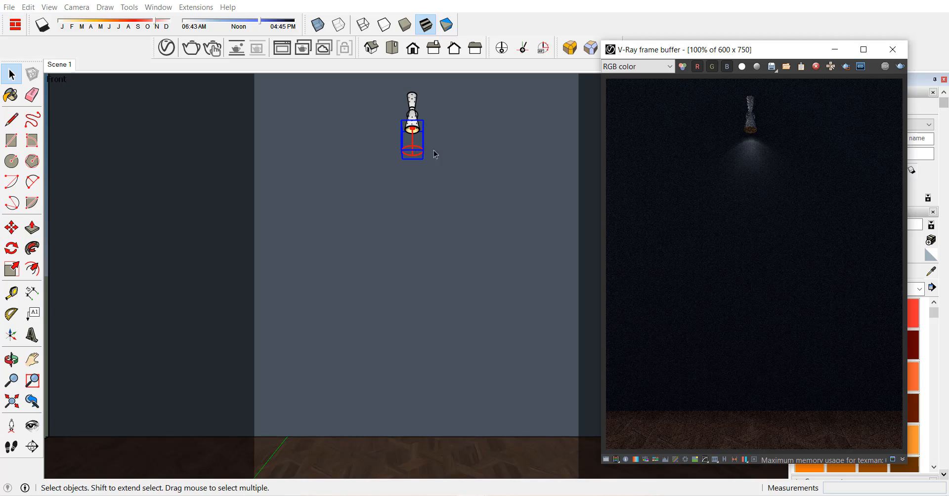
pyautogui.click(213, 48)
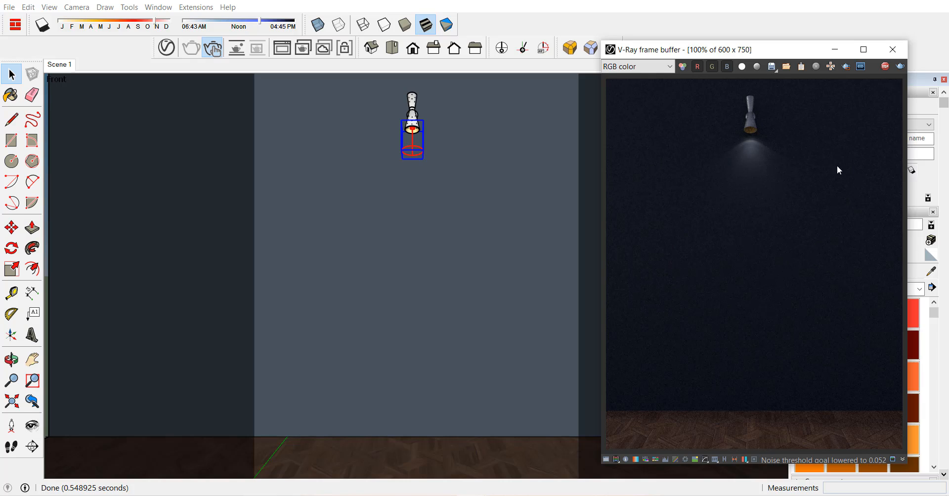
pyautogui.click(884, 67)
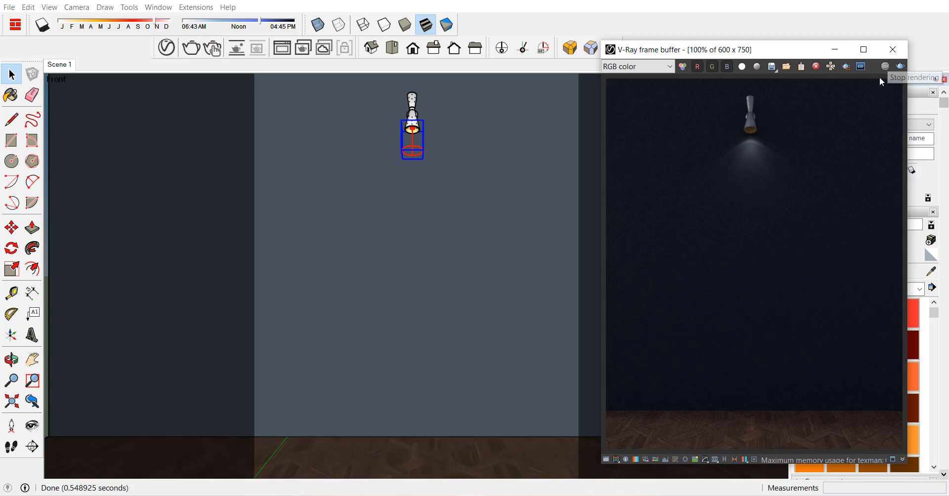
# - Review the Dome Light and IES Light parameters in the V-Ray Asset Editor, showing only the scene's lights
pyautogui.click(161, 51)
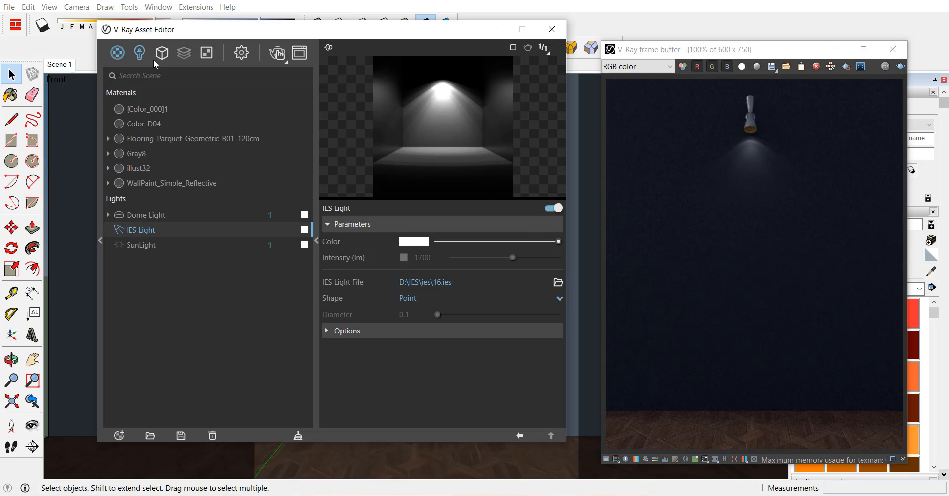
pyautogui.click(141, 50)
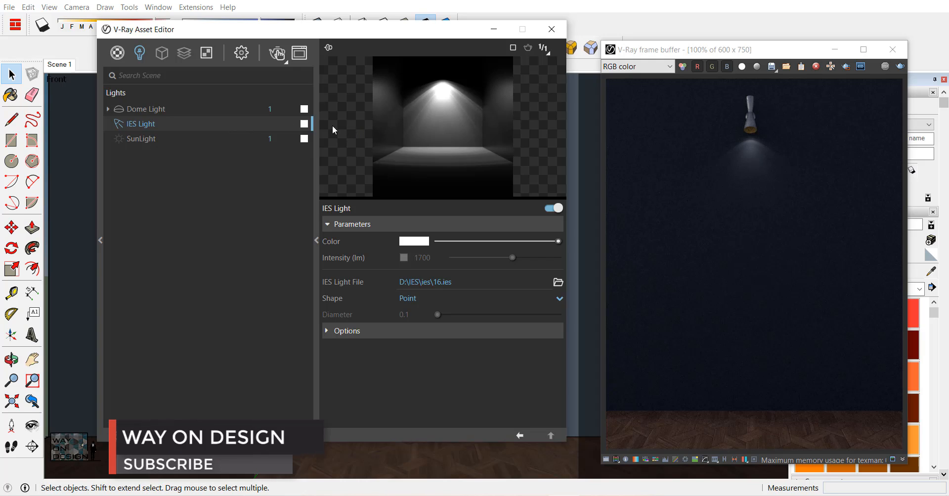
pyautogui.click(221, 108)
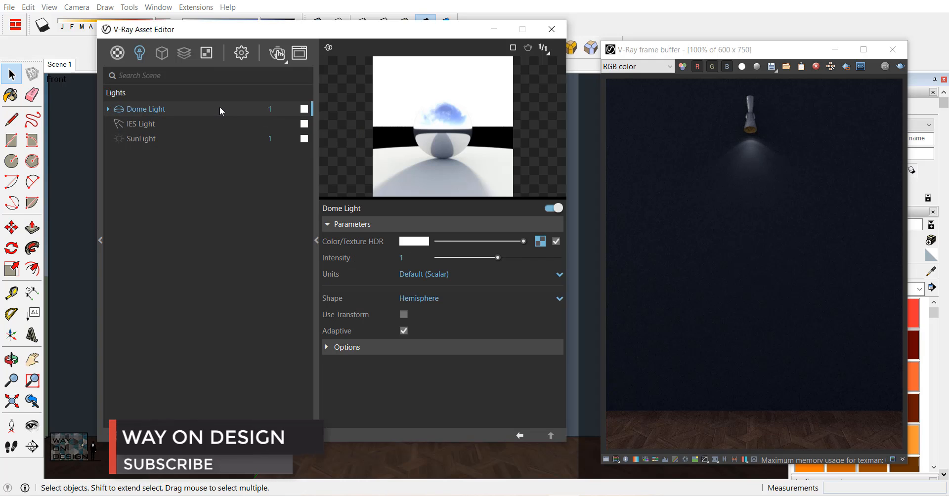
pyautogui.click(212, 124)
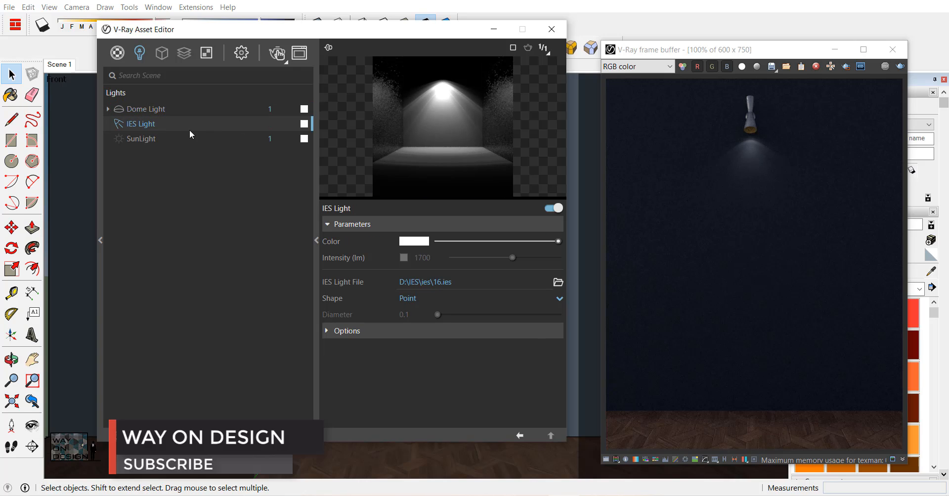
pyautogui.click(250, 109)
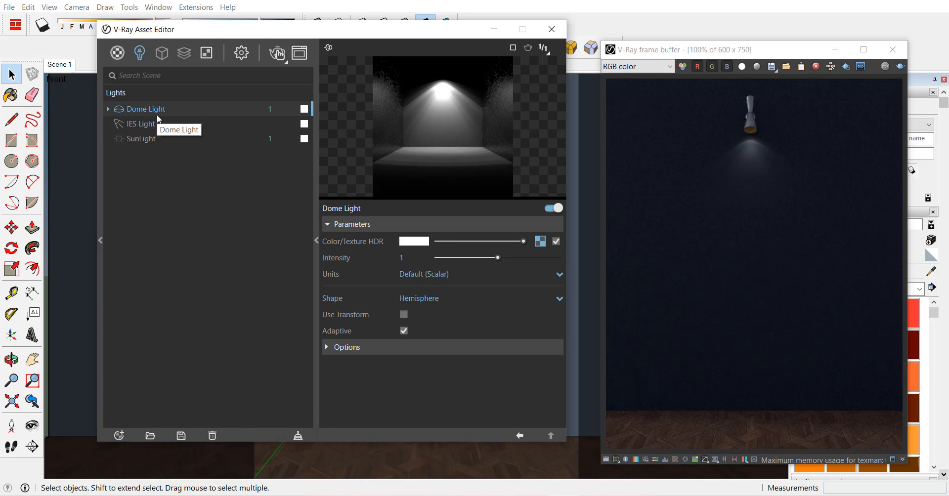
pyautogui.doubleClick(284, 109)
pyautogui.click(274, 121)
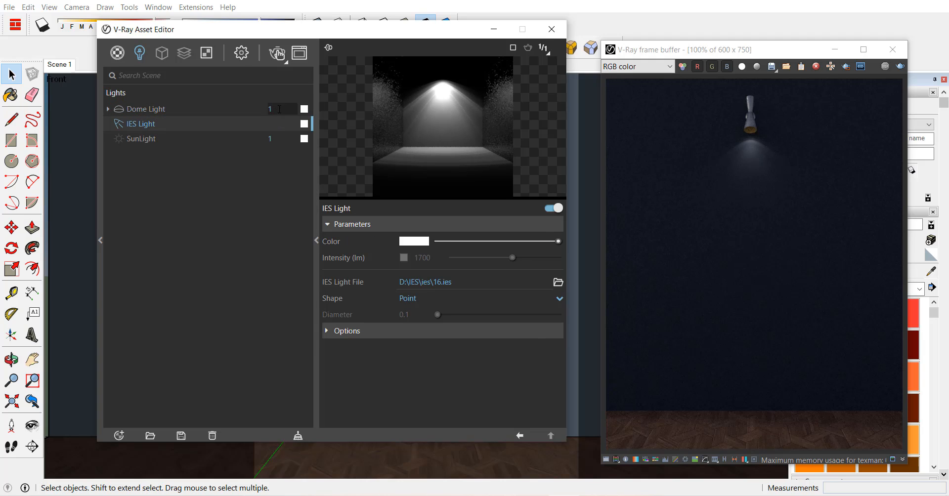
pyautogui.click(279, 109)
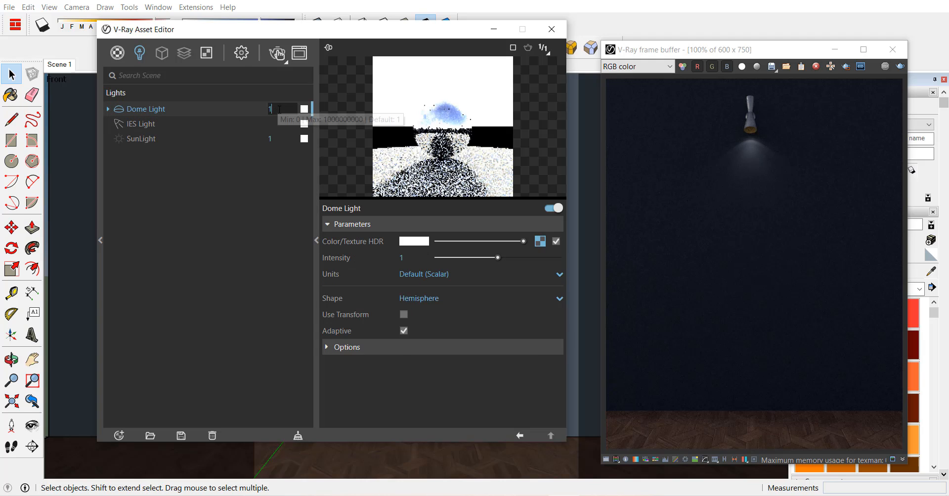
pyautogui.click(218, 123)
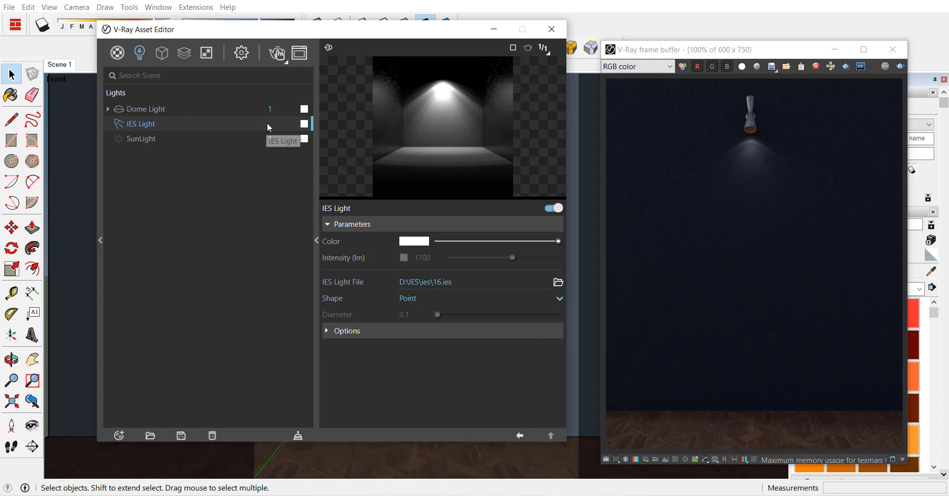
# - Enable the IES Light's custom intensity, set it to 10000 lm, and test it in a render, stopping it once checked
pyautogui.click(225, 109)
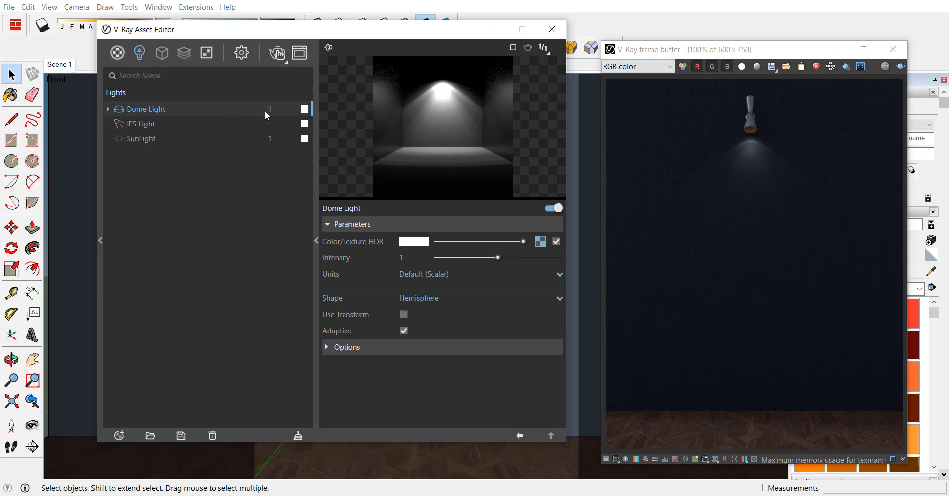
pyautogui.click(138, 125)
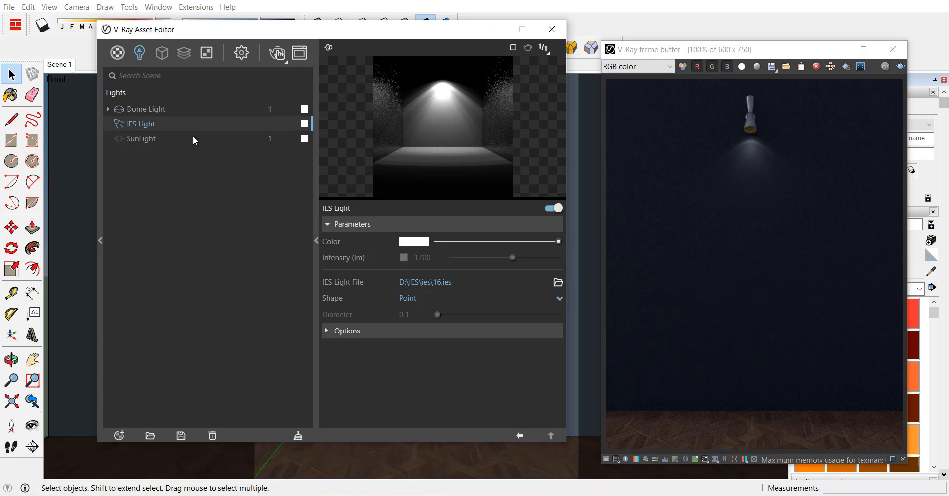
pyautogui.click(403, 257)
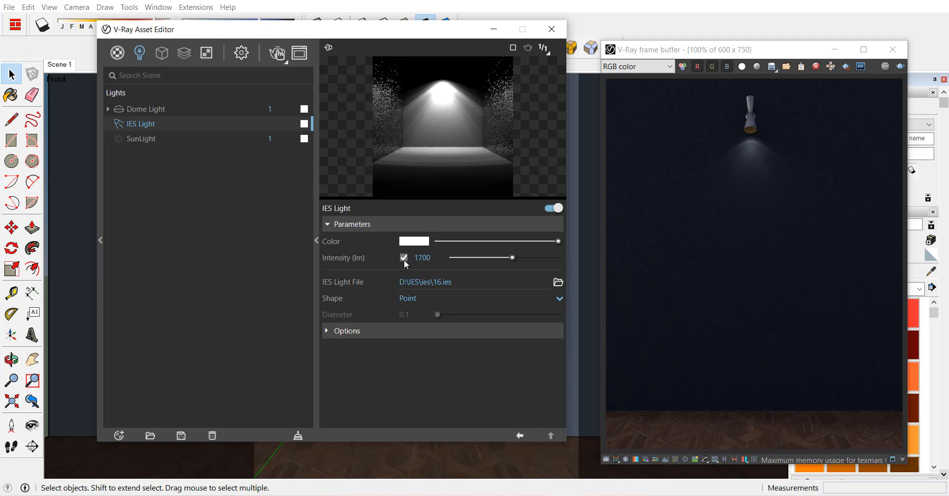
pyautogui.doubleClick(427, 257)
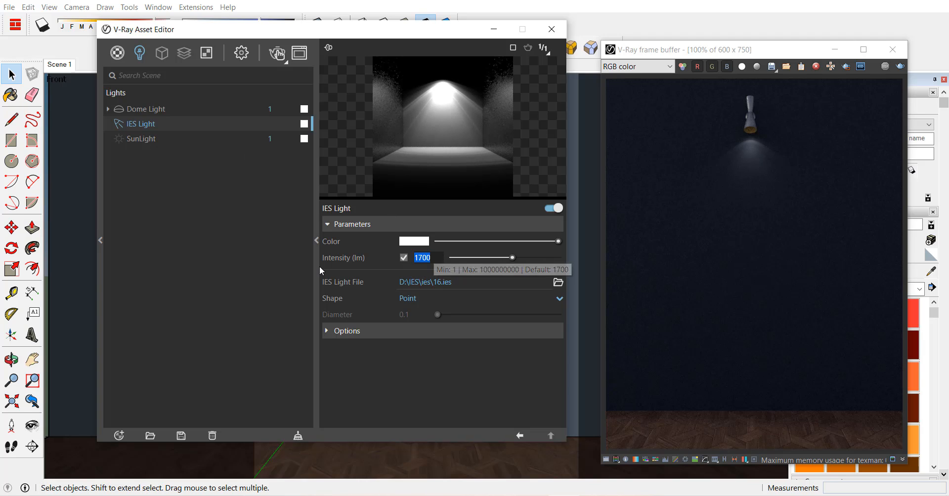
pyautogui.write('10000')
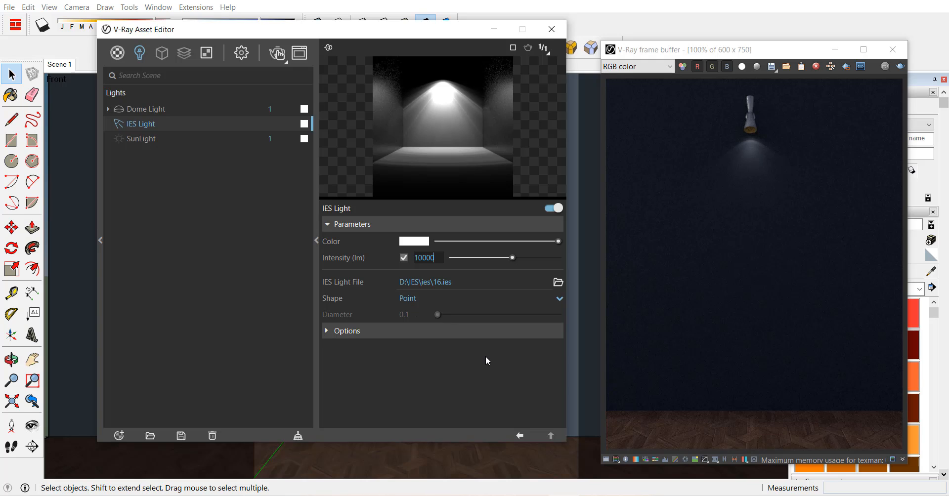
pyautogui.press('Return')
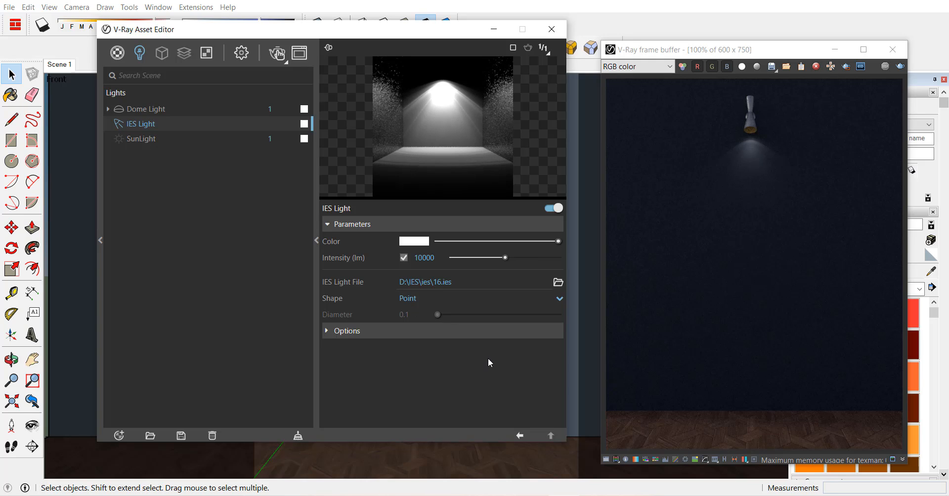
pyautogui.click(901, 67)
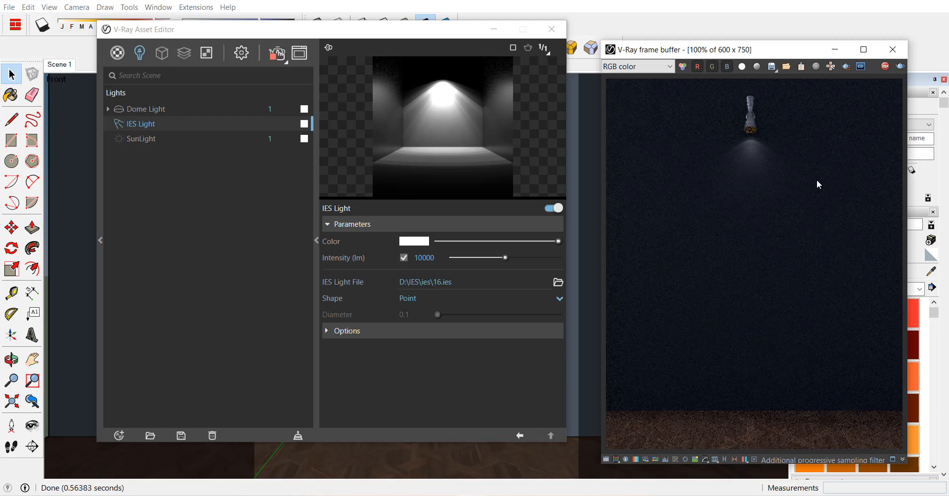
pyautogui.click(884, 69)
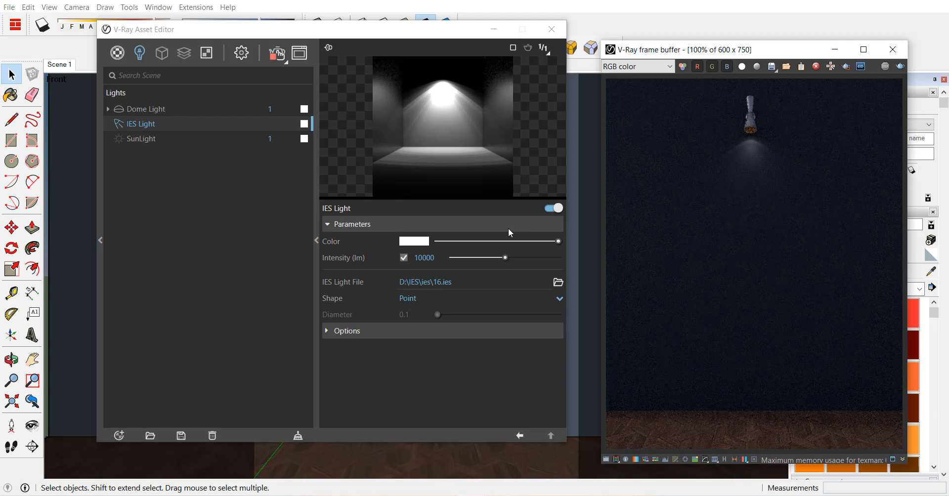
# - Raise the IES Light's intensity to 100000 lm and test it in a render, stopping it once checked
pyautogui.click(439, 254)
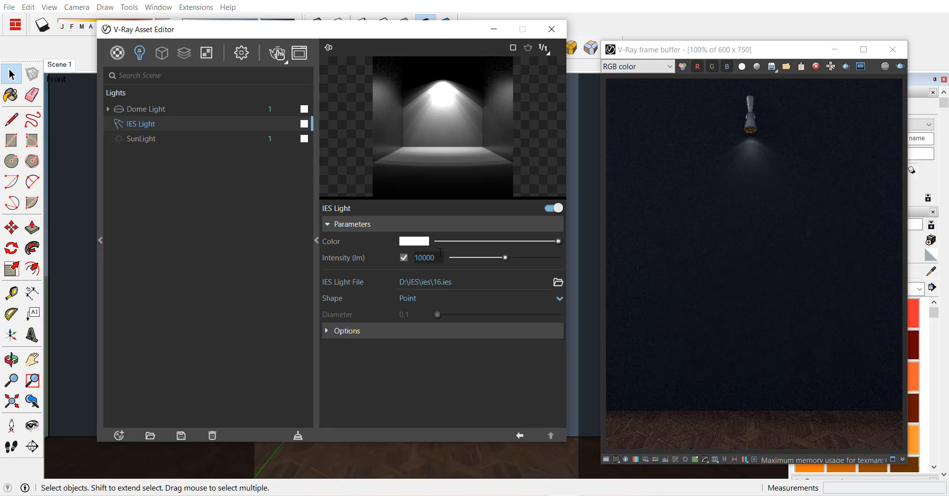
pyautogui.write('0')
pyautogui.press('Return')
pyautogui.click(900, 68)
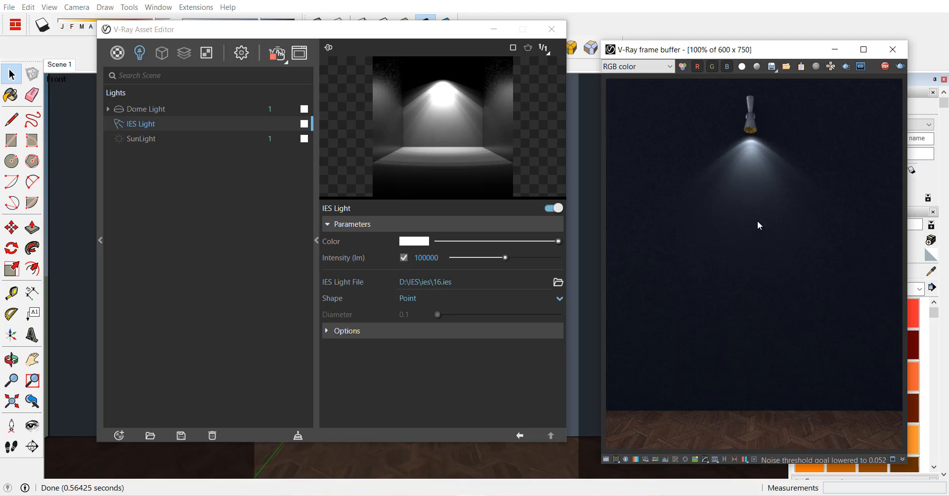
pyautogui.click(885, 66)
# - Set the IES Light's intensity to 10000000 lm and rerun the render, leaving it running
pyautogui.click(438, 258)
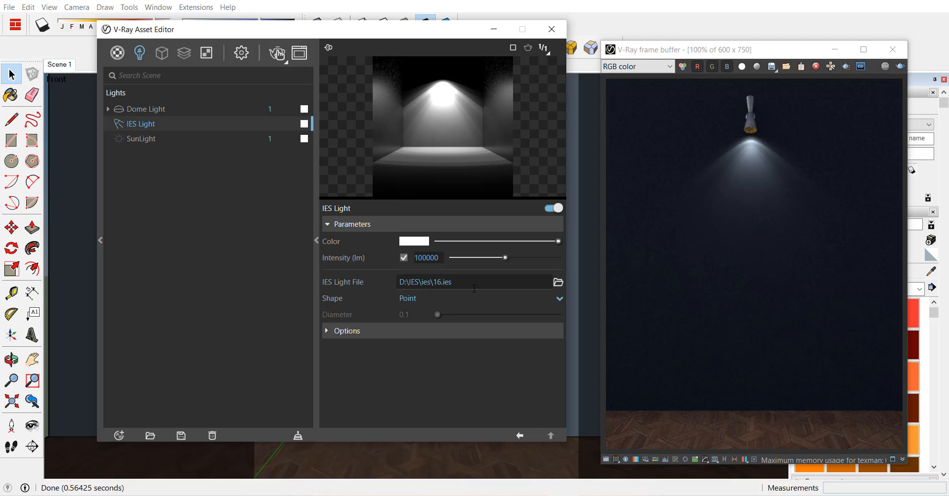
pyautogui.write('00')
pyautogui.press('Return')
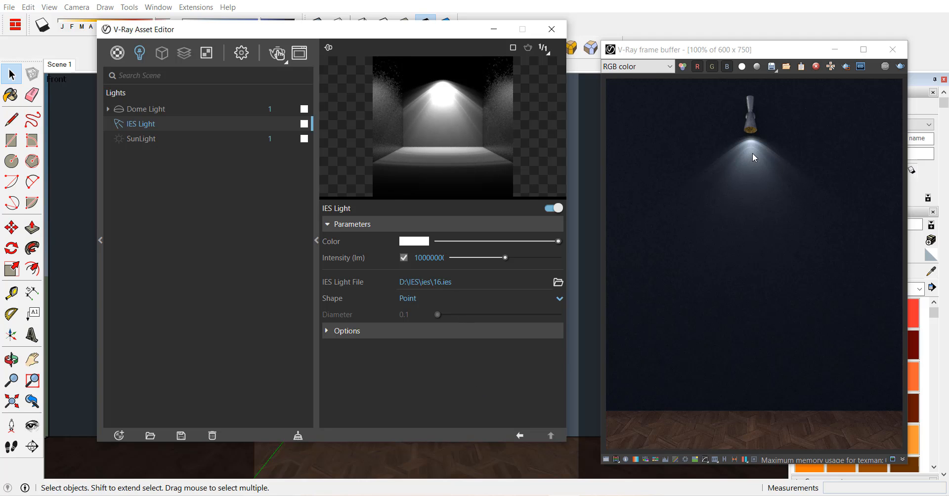
pyautogui.click(900, 67)
pyautogui.click(900, 67)
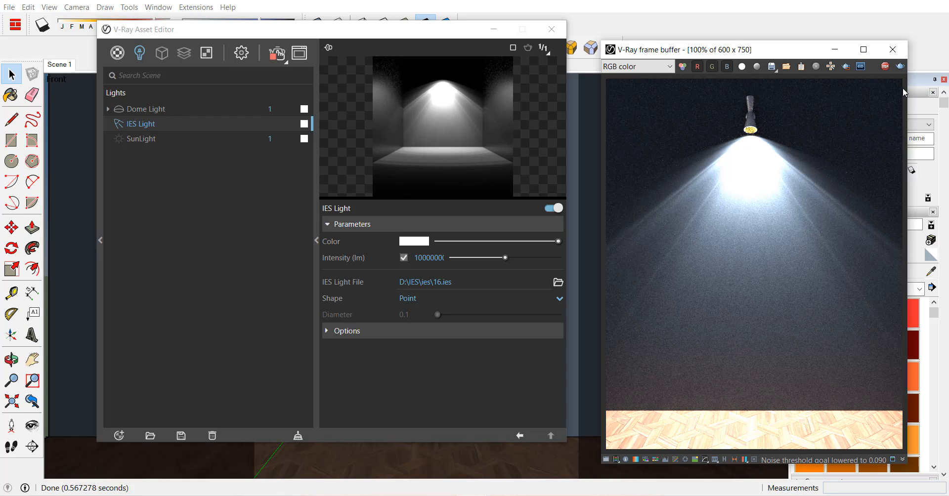
pyautogui.click(899, 65)
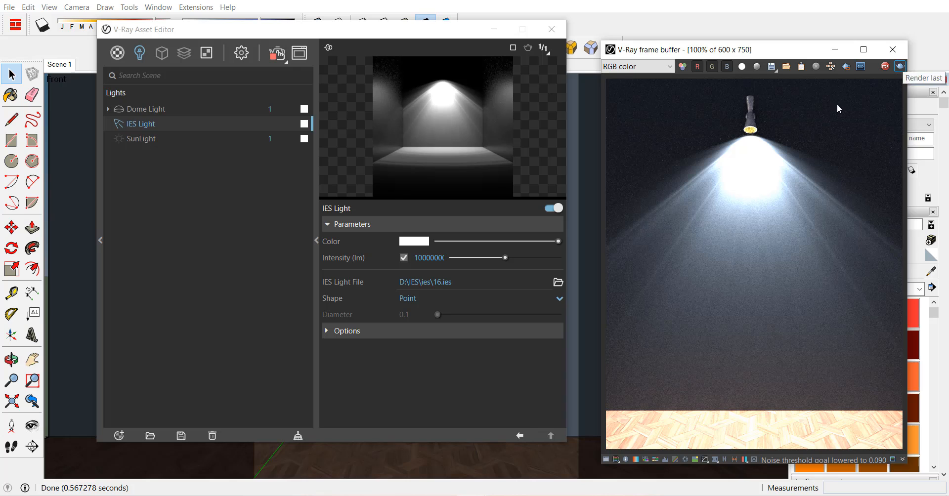
# - Reduce the IES Light's intensity to 1000000 lm and 100000 lm in turn, and settle on 675992 lm
pyautogui.click(438, 258)
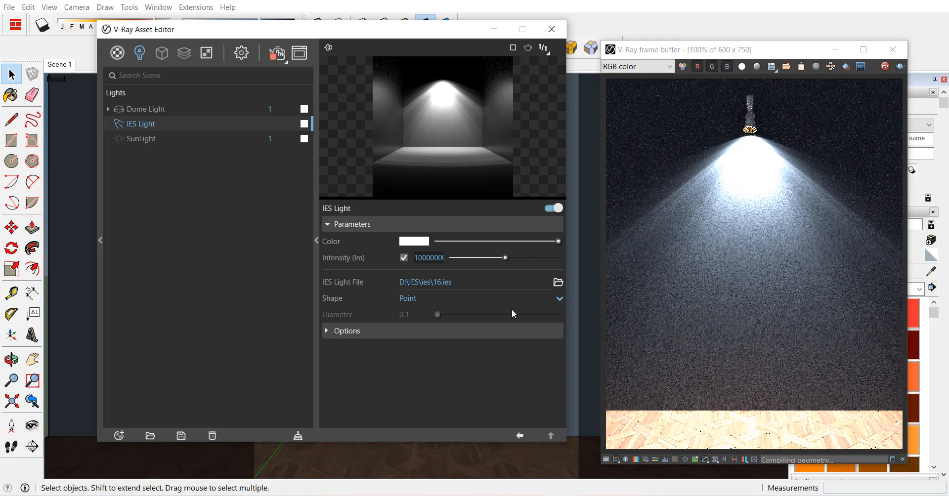
pyautogui.press('BackSpace')
pyautogui.click(545, 379)
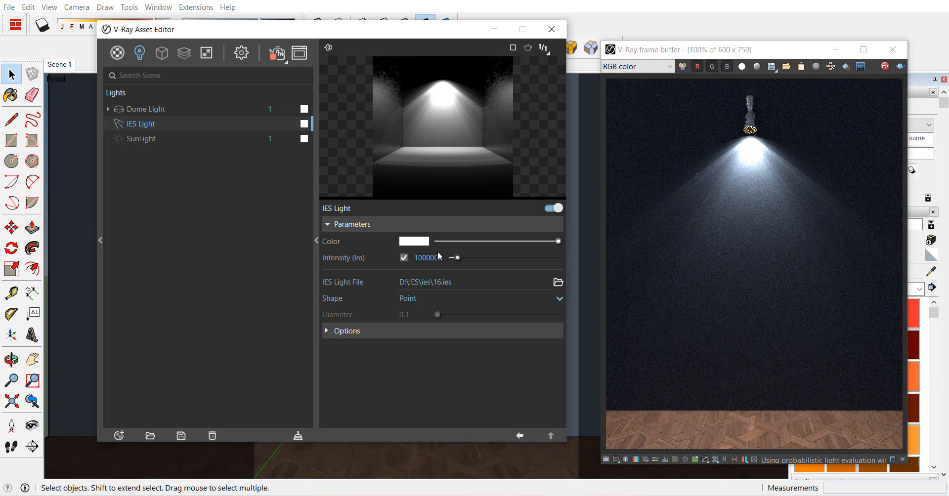
pyautogui.press('BackSpace')
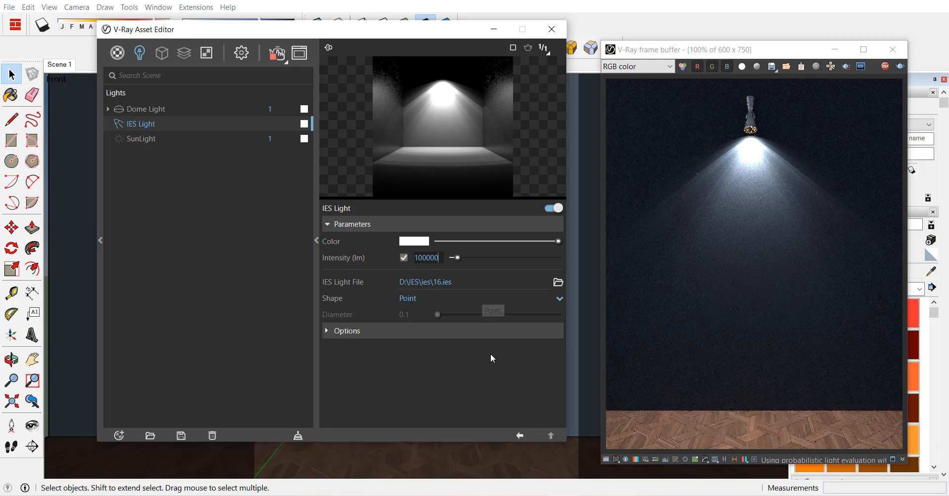
pyautogui.press('Return')
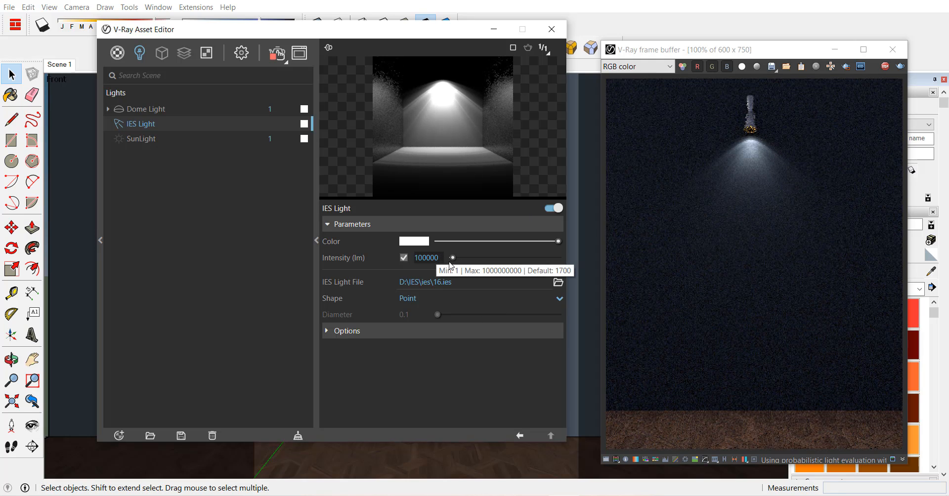
pyautogui.moveTo(453, 258); pyautogui.dragTo(456, 259)
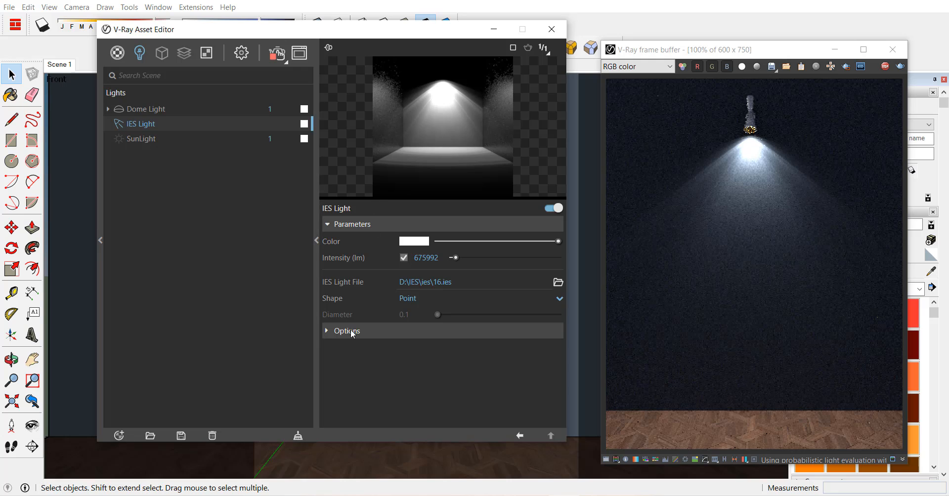
# - Try yellow, green, blue-violet and red as the IES Light's colour while the render is running
pyautogui.click(423, 242)
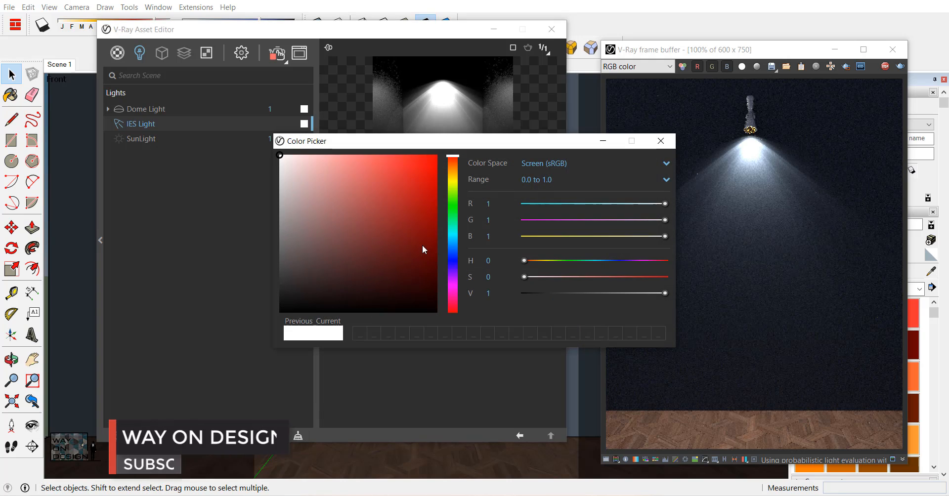
pyautogui.moveTo(497, 146); pyautogui.dragTo(429, 150)
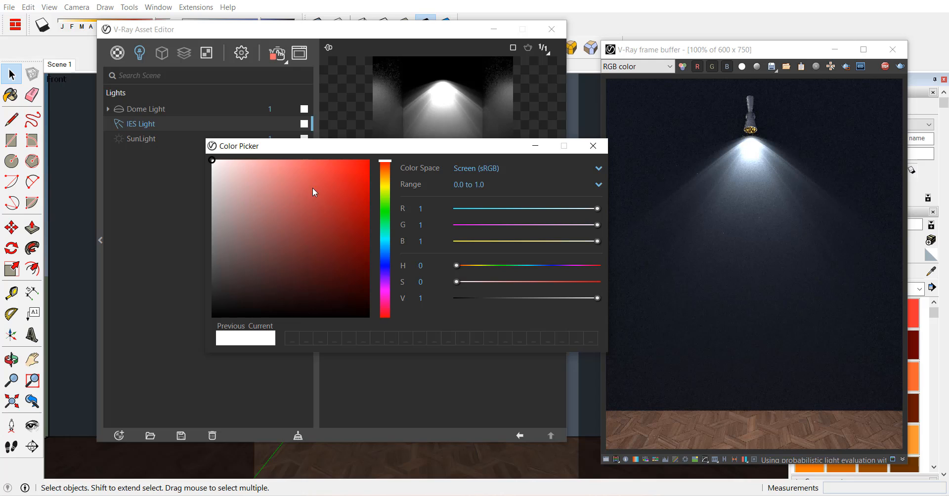
pyautogui.click(385, 184)
pyautogui.click(345, 180)
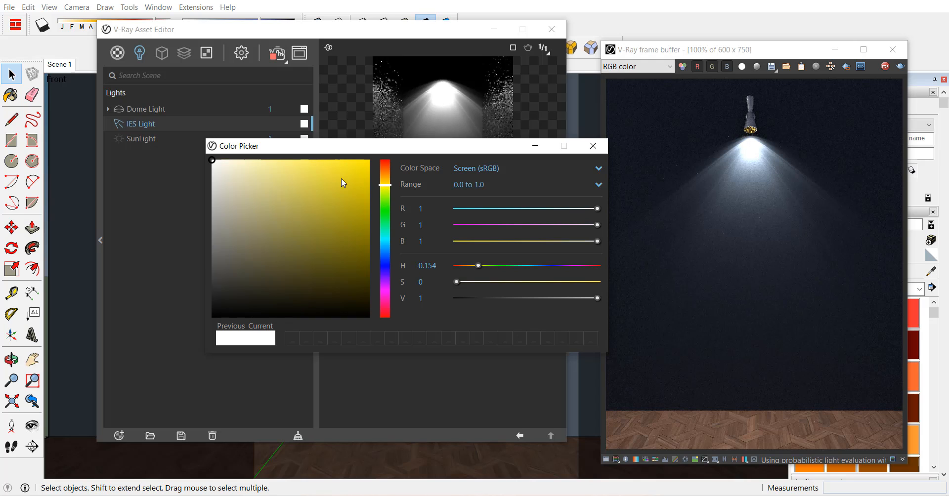
pyautogui.click(324, 184)
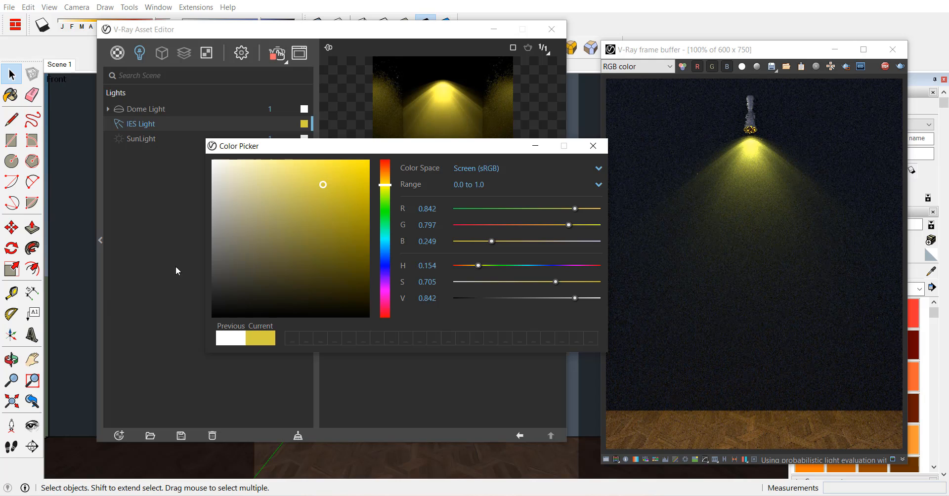
pyautogui.click(385, 217)
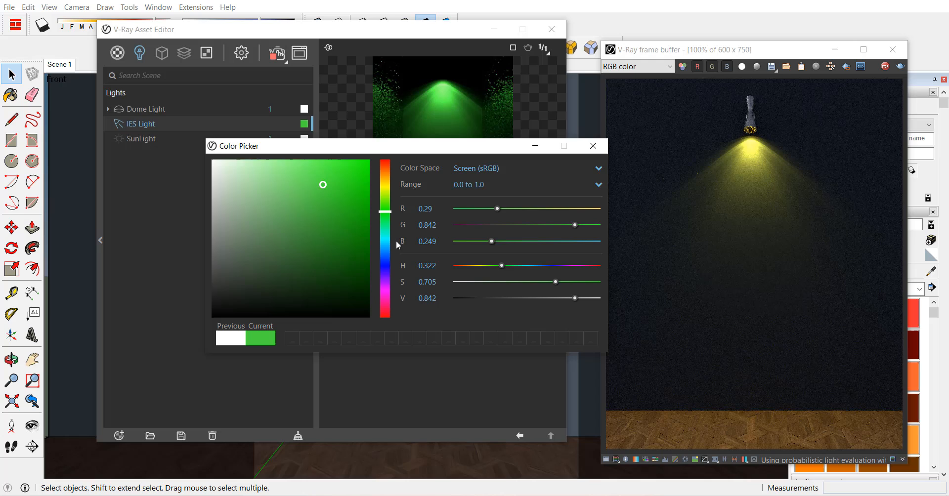
pyautogui.click(385, 271)
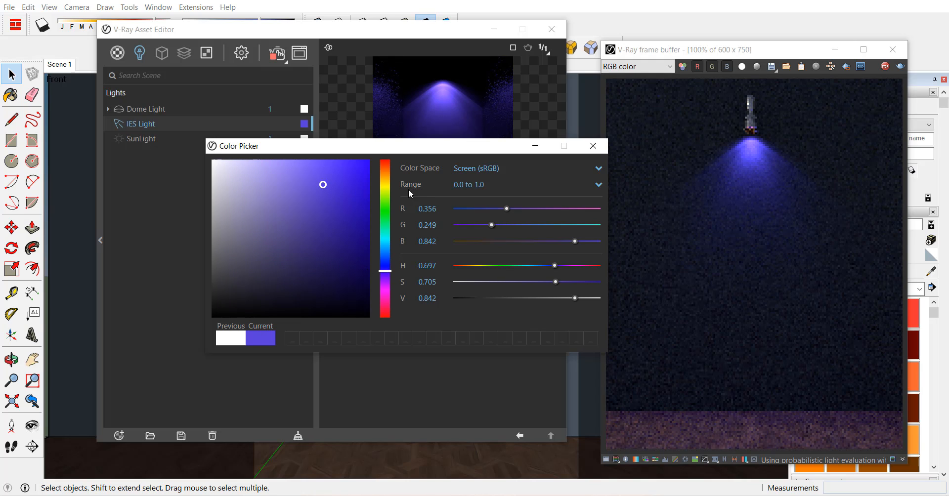
pyautogui.click(385, 163)
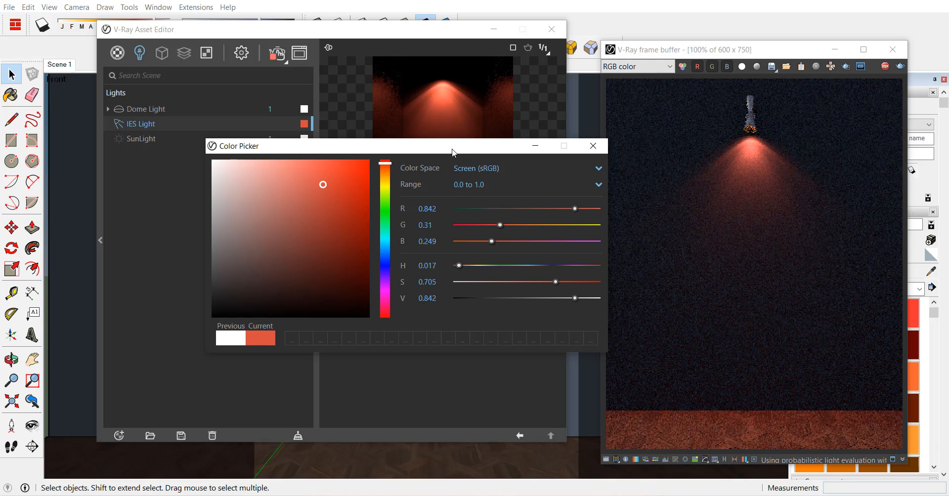
# - Set the IES Light's colour to a golden yellow of about R 0.928, G 0.776, B 0.144 and close the Color Picker
pyautogui.click(385, 182)
pyautogui.click(293, 176)
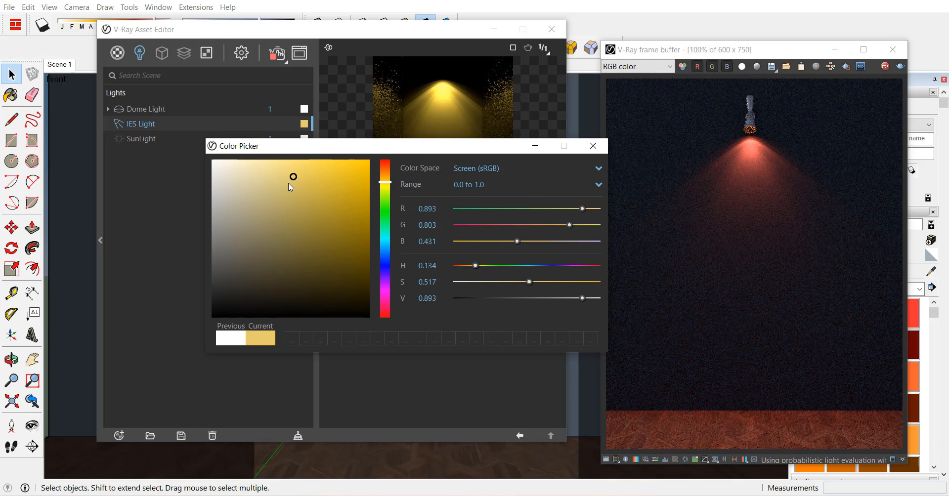
pyautogui.moveTo(290, 184); pyautogui.dragTo(270, 211)
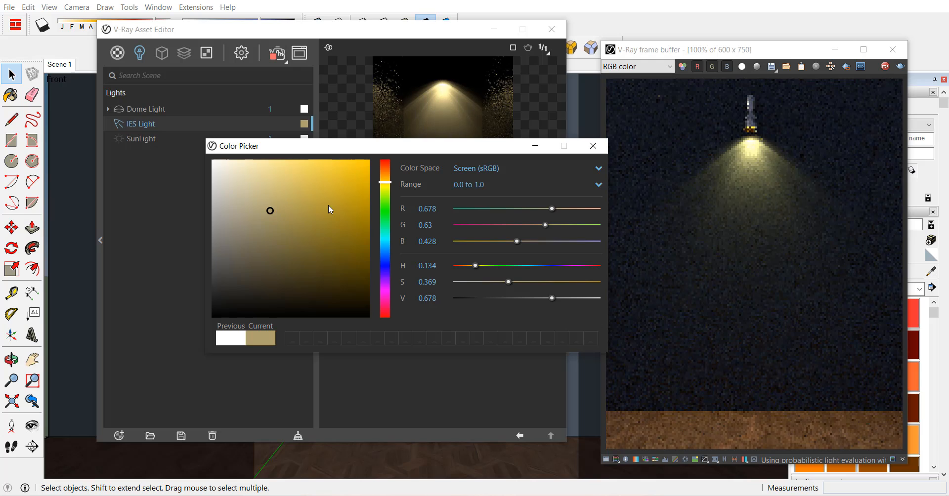
pyautogui.click(346, 171)
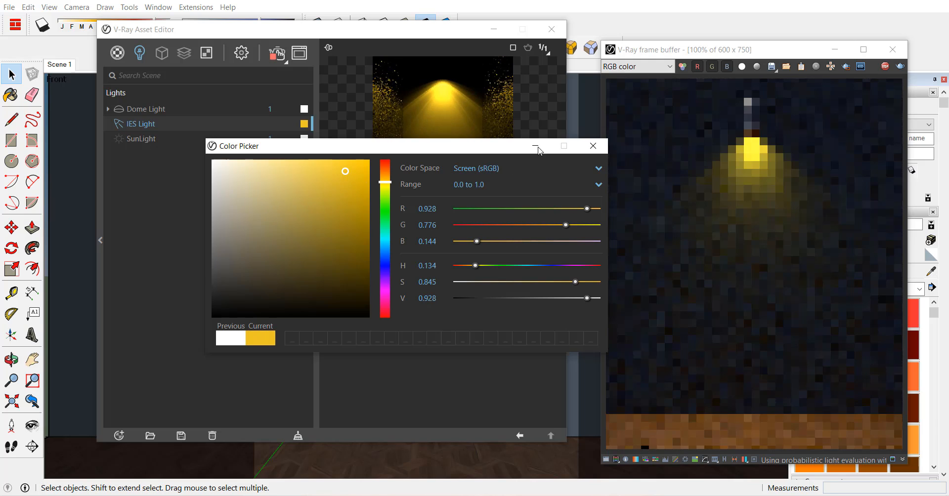
pyautogui.click(593, 146)
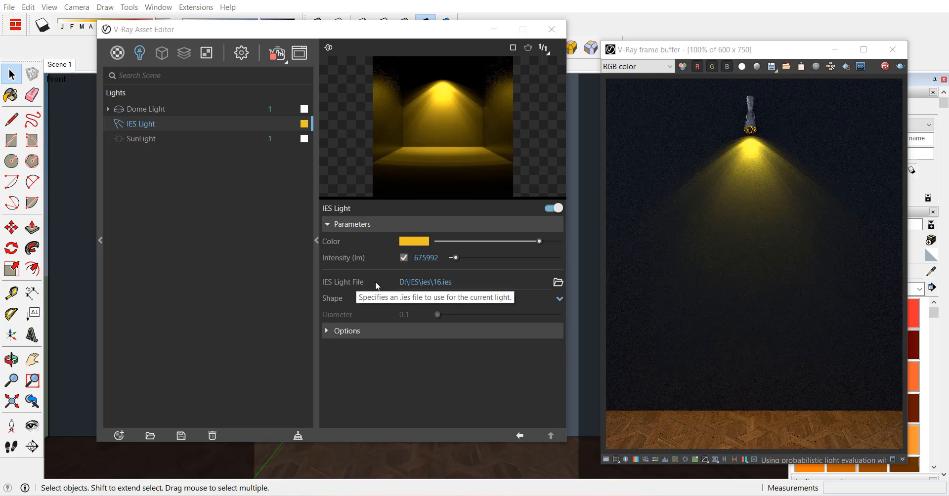
# - Load 3.IES from the ies folder as the IES Light's file, and replace it with 30.IES
pyautogui.click(559, 284)
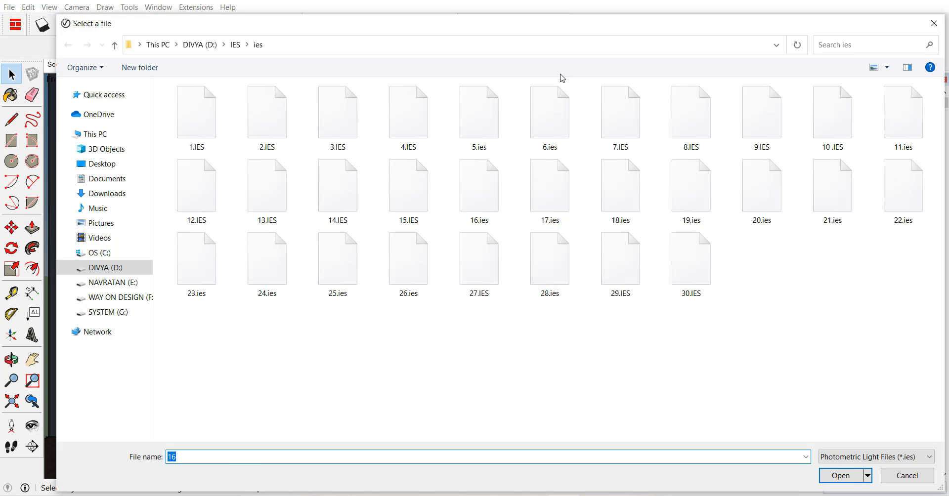
pyautogui.moveTo(548, 21); pyautogui.dragTo(238, 288)
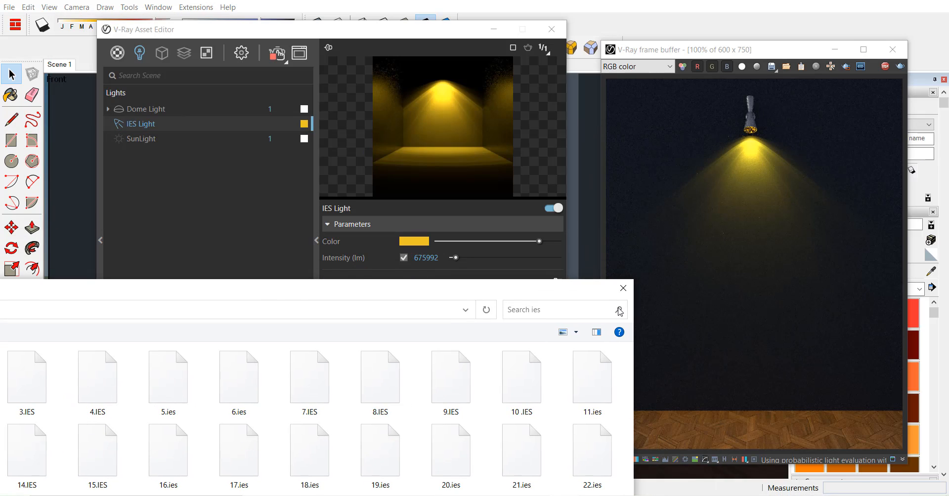
pyautogui.moveTo(322, 287); pyautogui.dragTo(540, 184)
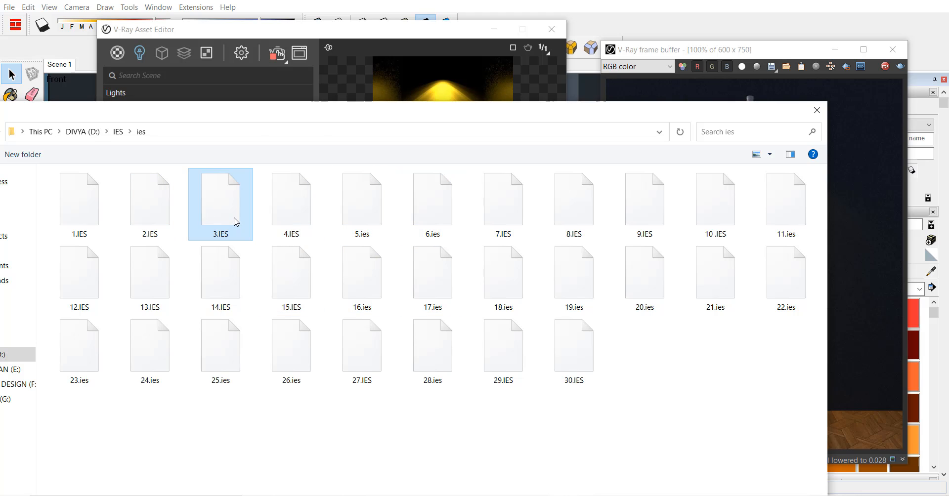
pyautogui.doubleClick(249, 223)
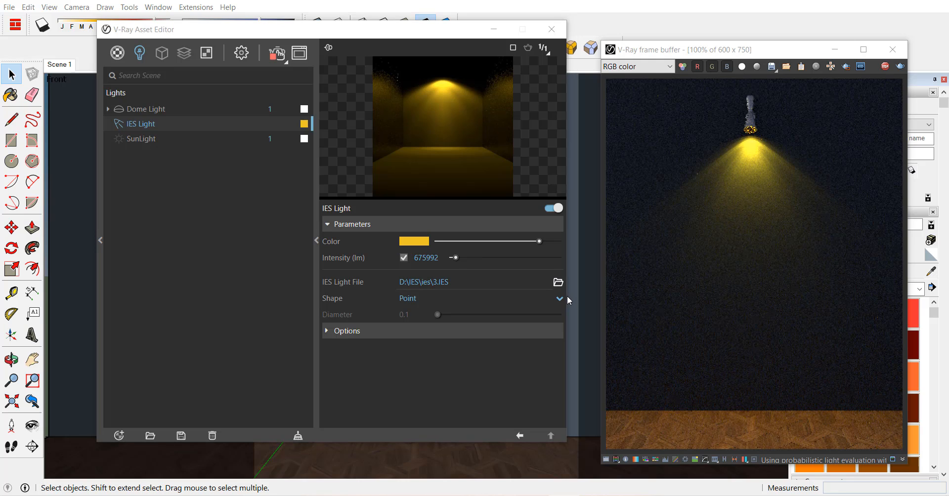
pyautogui.click(558, 282)
pyautogui.doubleClick(677, 271)
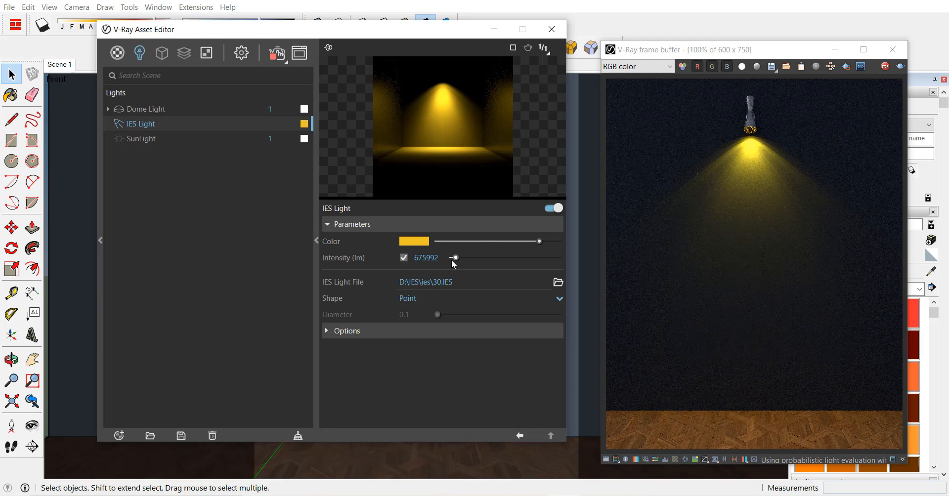
# - Load 26.ies from the ies folder as the IES Light's file
pyautogui.click(558, 282)
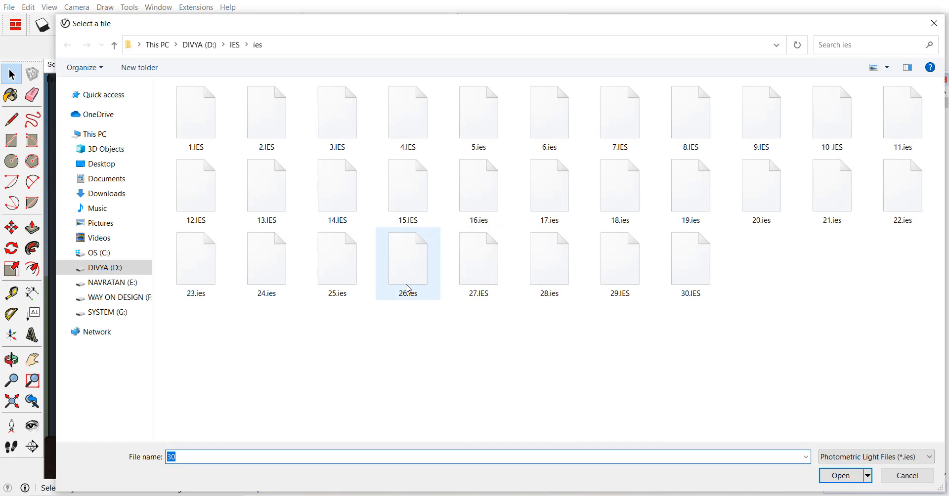
pyautogui.doubleClick(406, 288)
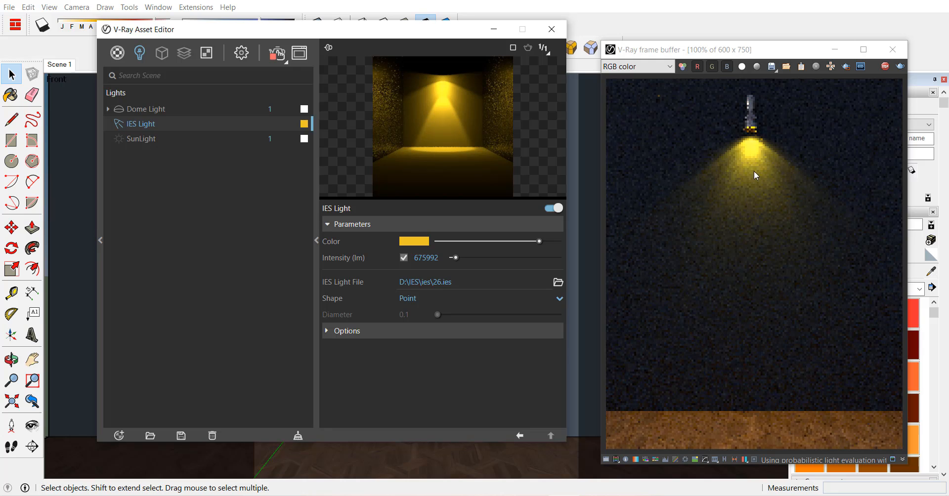
# - Try From IES File as the IES Light's shape in the running render, and return the shape to Point
pyautogui.click(420, 296)
pyautogui.click(428, 313)
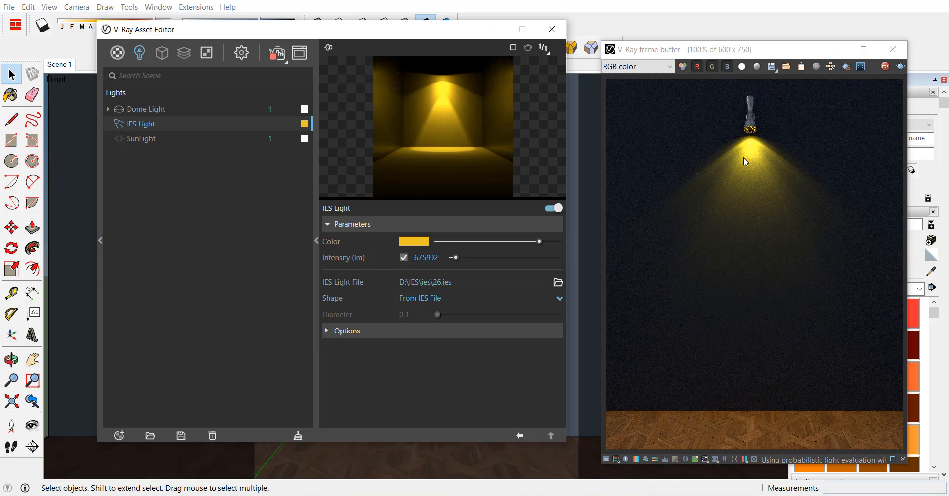
pyautogui.click(558, 298)
pyautogui.click(409, 331)
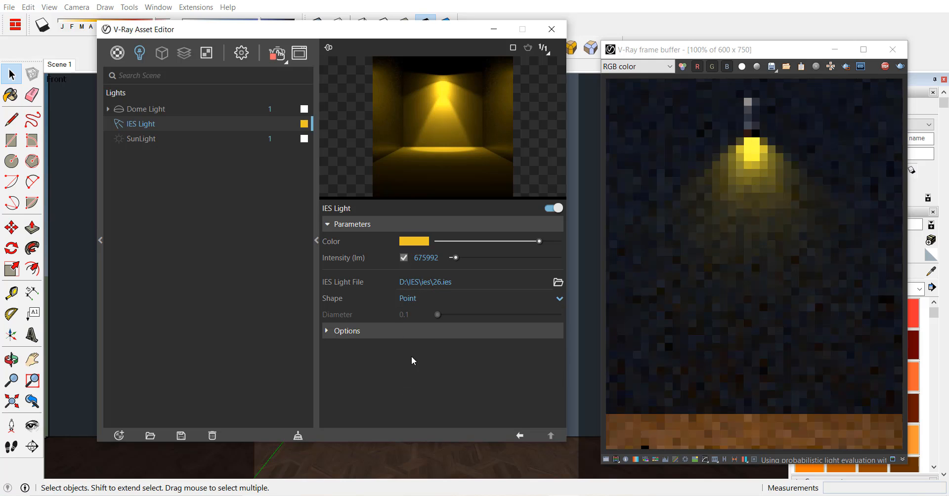
# - Try disabling Affect Diffuse and Affect Specular in turn in the IES Light's options, re-enabling each one
pyautogui.click(329, 334)
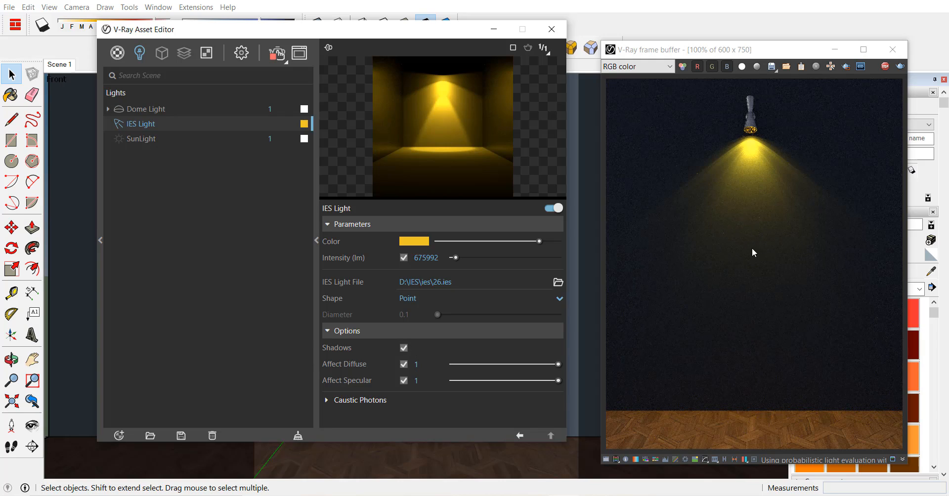
pyautogui.click(406, 348)
pyautogui.click(404, 364)
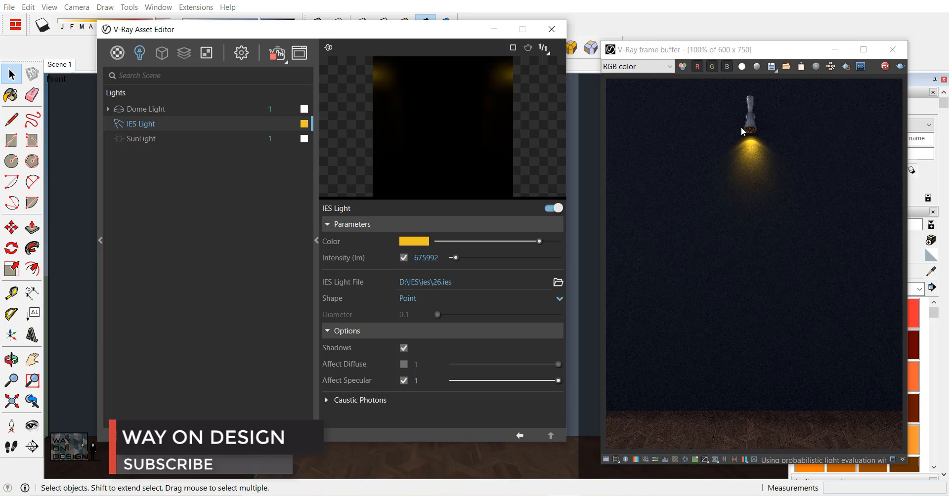
pyautogui.click(404, 367)
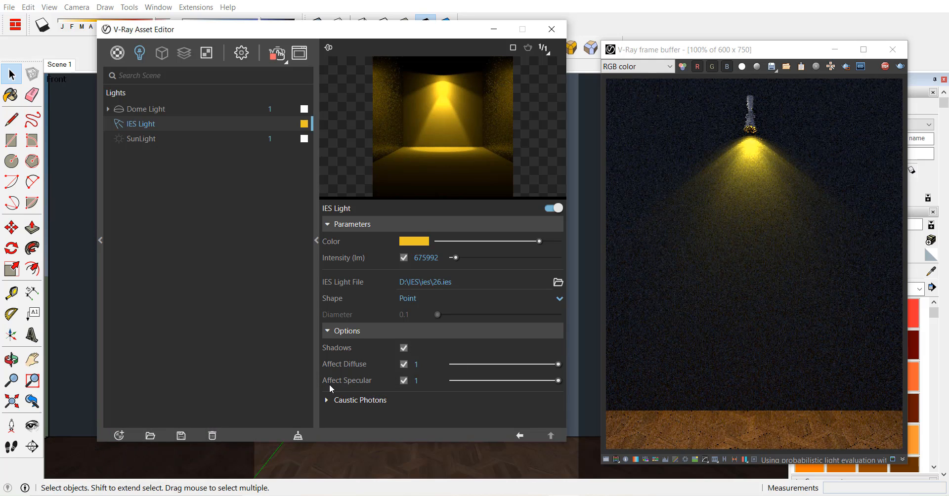
pyautogui.click(403, 380)
pyautogui.click(403, 381)
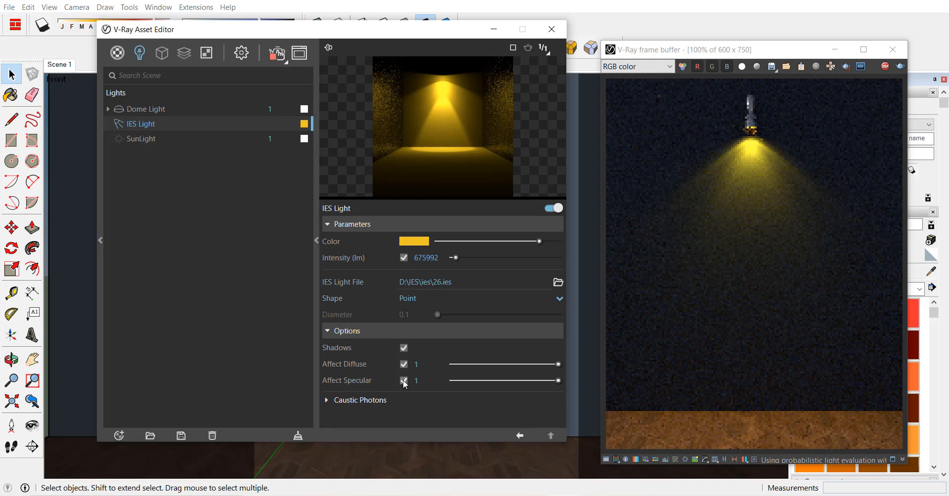
# - Examine the Caustic Subdivs setting in the IES Light's Caustic Photons options and collapse the group
pyautogui.click(343, 399)
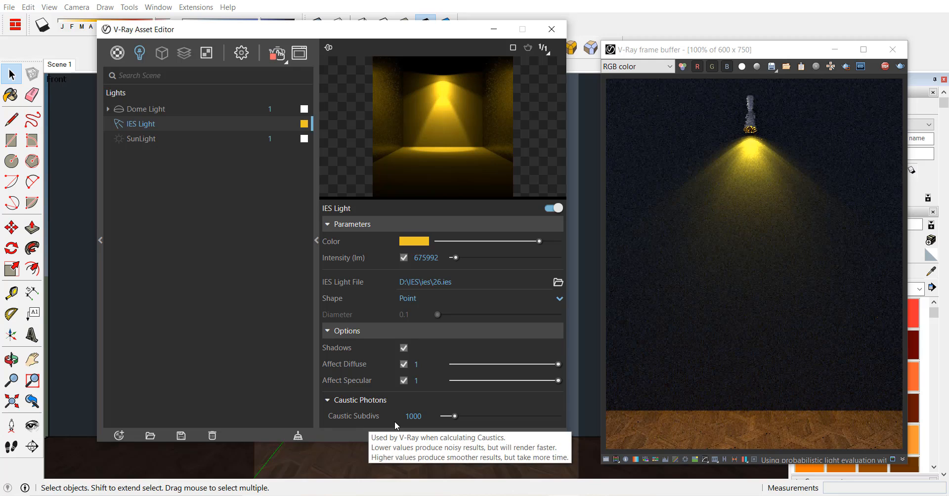
pyautogui.click(430, 417)
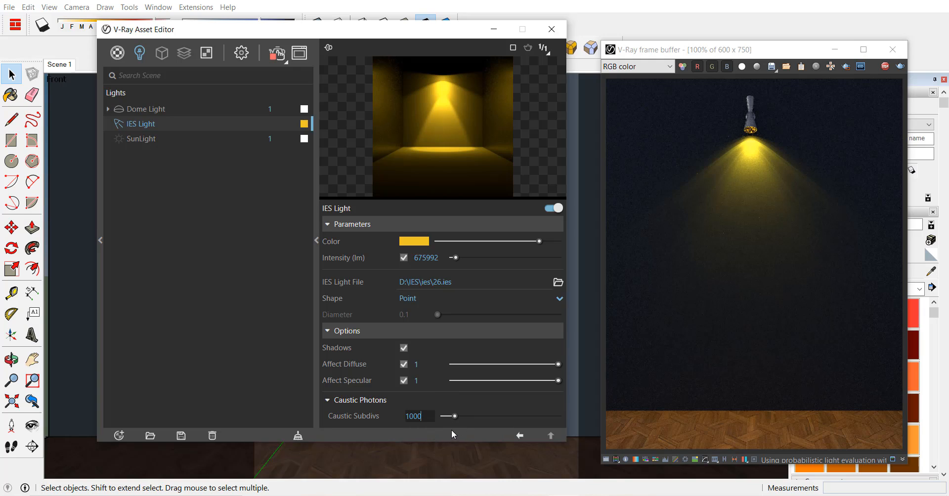
pyautogui.click(479, 399)
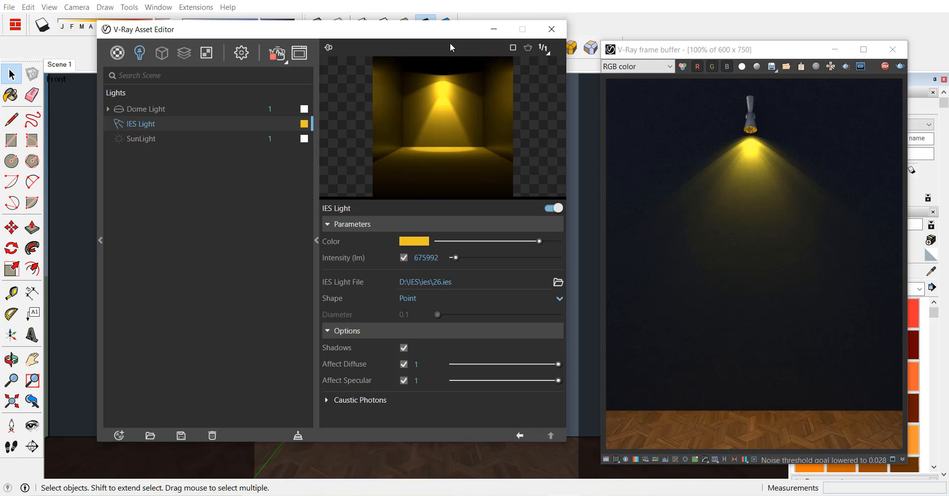
# - Uncover the lamp in the model for a look, and turn the IES Light off and on again to compare the render
pyautogui.moveTo(450, 31); pyautogui.dragTo(443, 306)
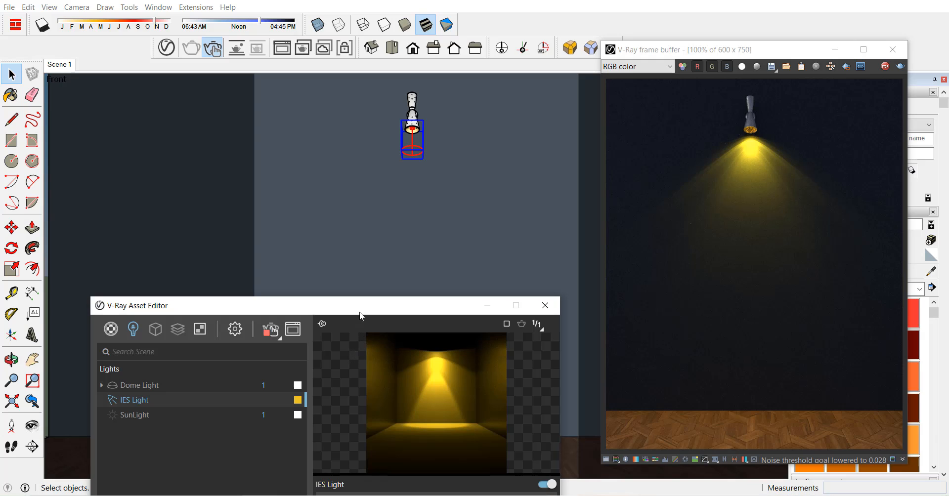
pyautogui.moveTo(360, 312); pyautogui.dragTo(358, 55)
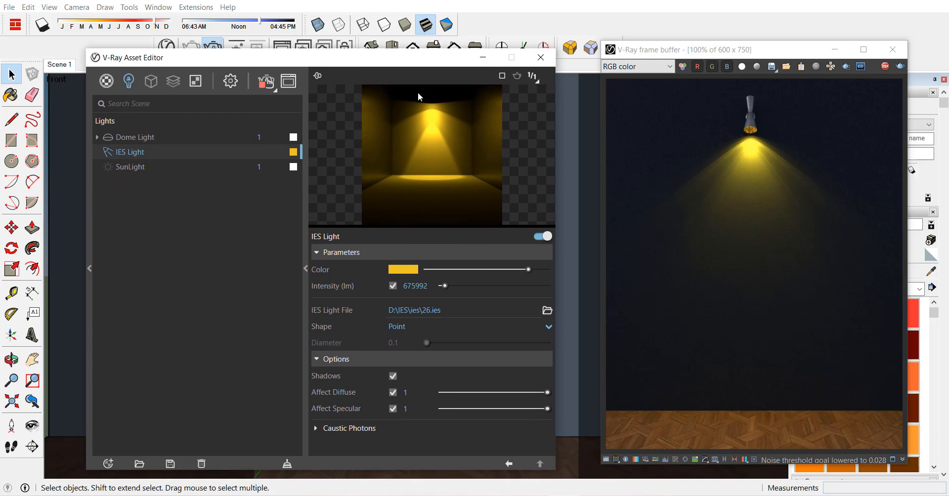
pyautogui.click(544, 237)
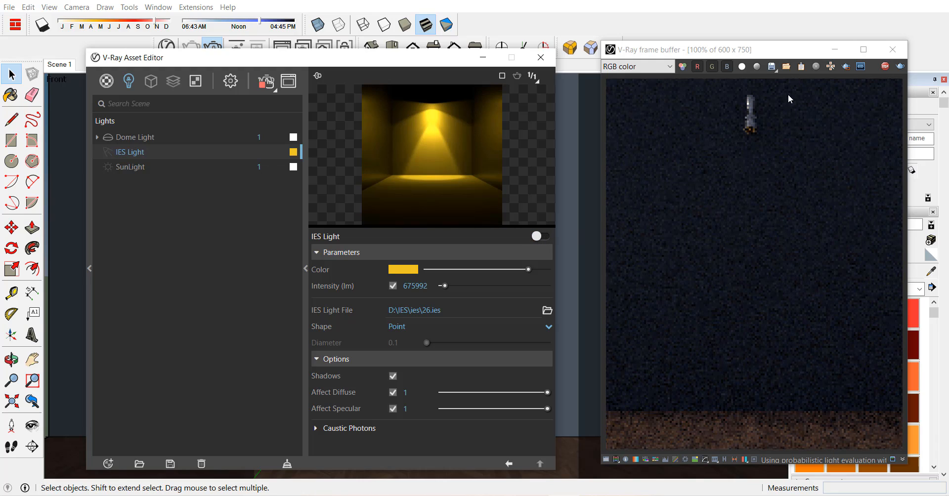
pyautogui.click(537, 238)
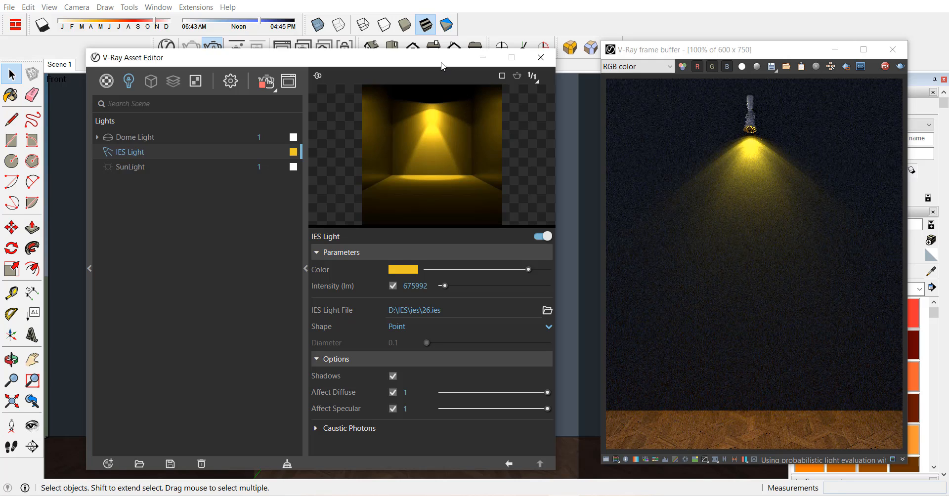
pyautogui.moveTo(442, 63); pyautogui.dragTo(447, 40)
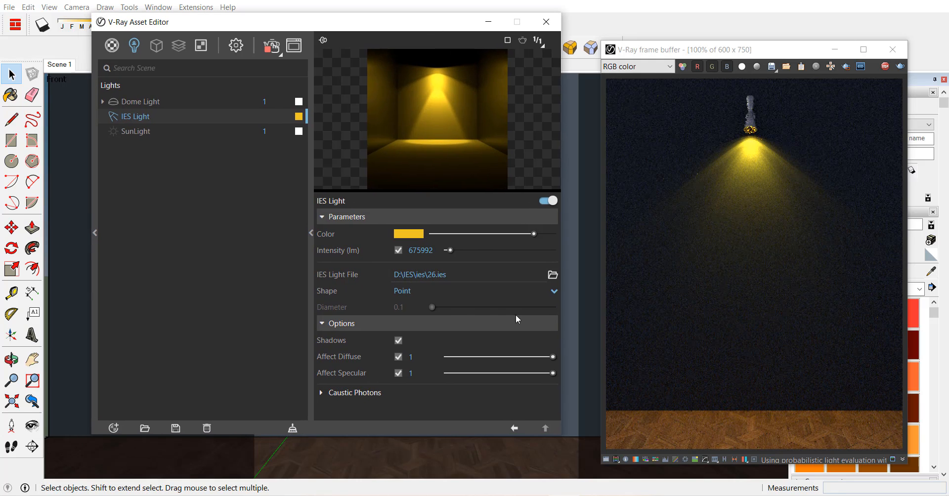